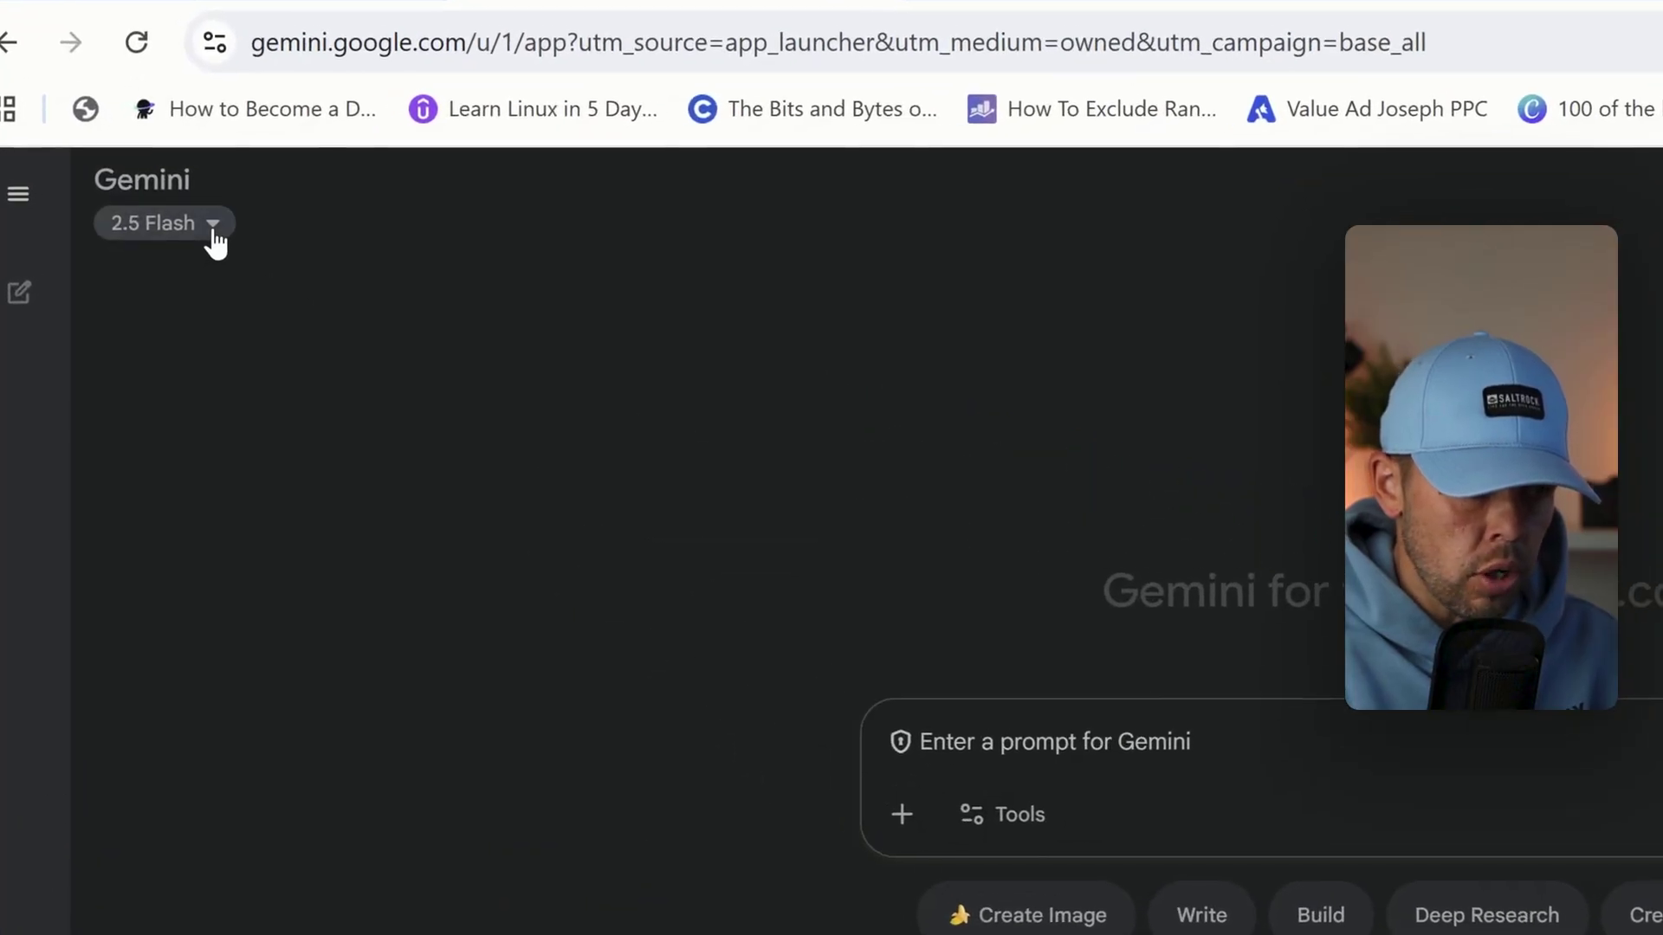
# Step: Keep the 2.5 Flash model and submit the deep-sea diver with glowing ruins prompt
pyautogui.click(214, 231)
pyautogui.click(195, 361)
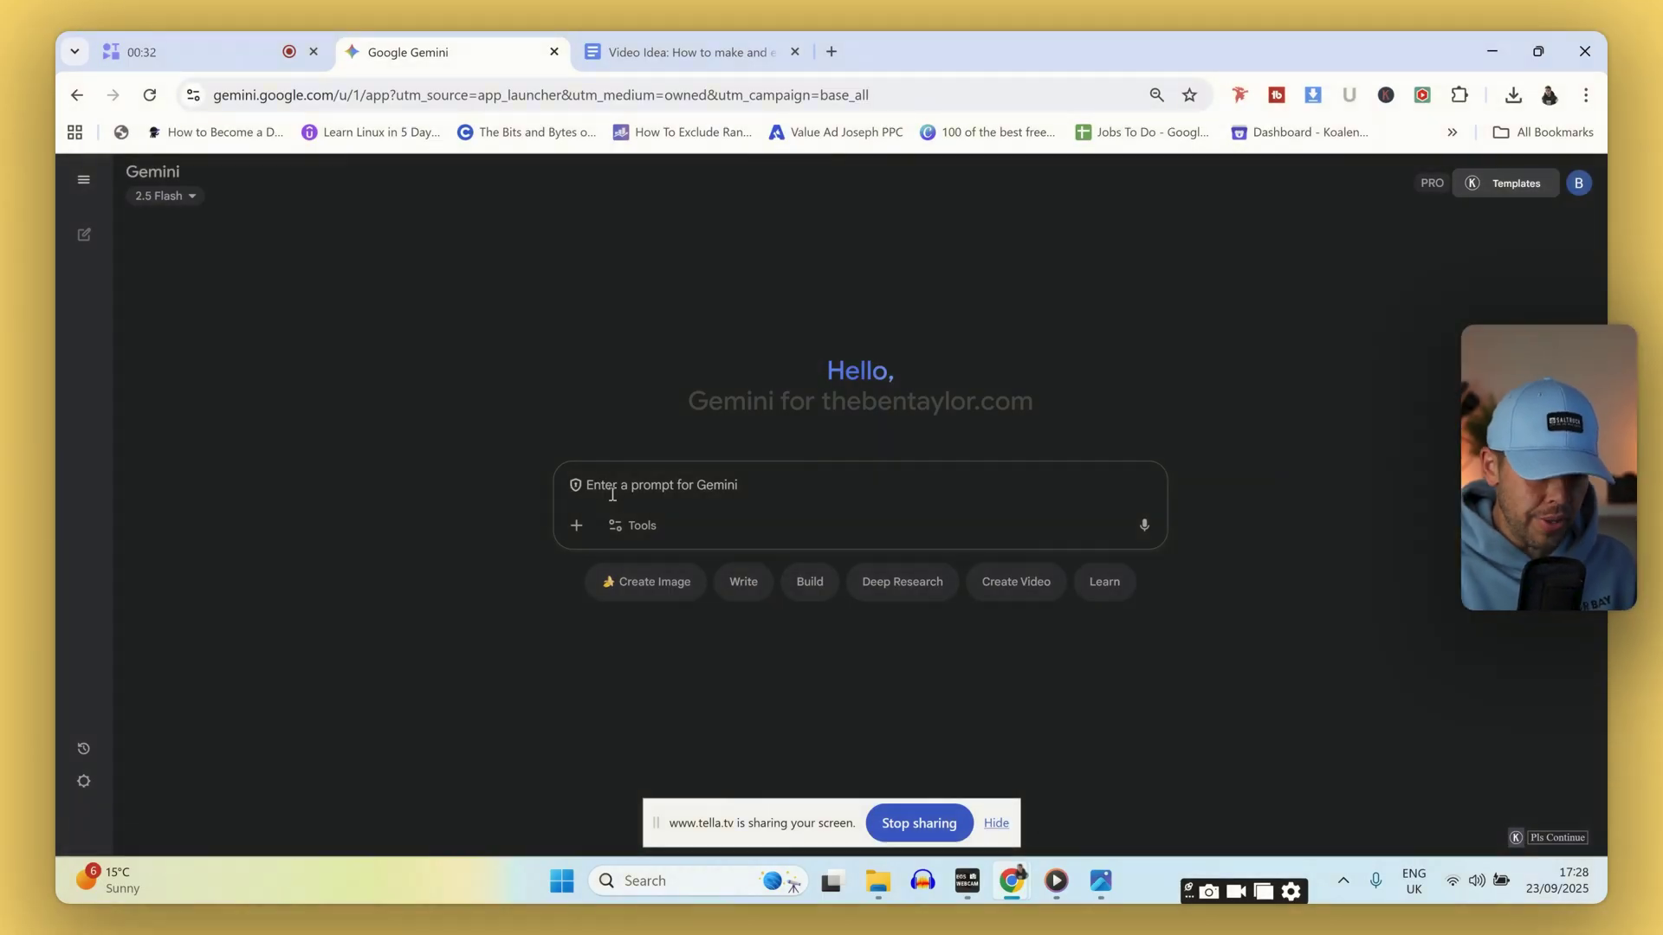
pyautogui.click(612, 495)
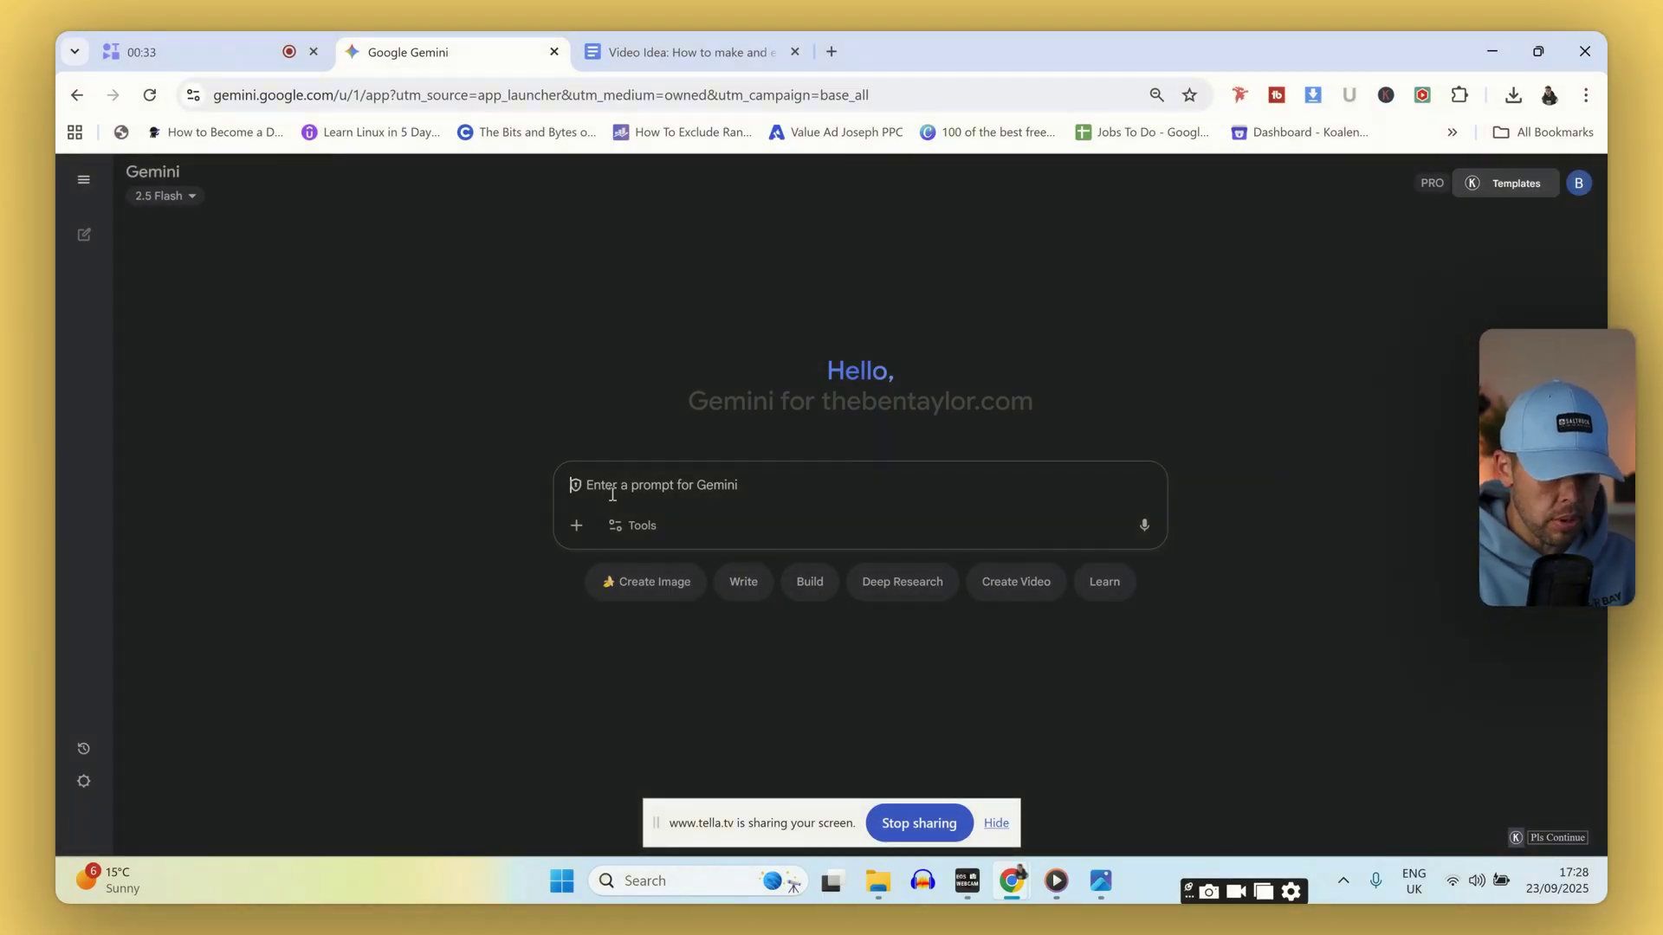
pyautogui.write("A lone deep-sea diver discovering an ancient, bioluminescent ruin on the abyssal plain. Eerie, pulsating light from the ruins and the diver's headlamp illuminates strange, cinematic, glowing glyphs. Unidentifiable creatures swim by in the dark.")
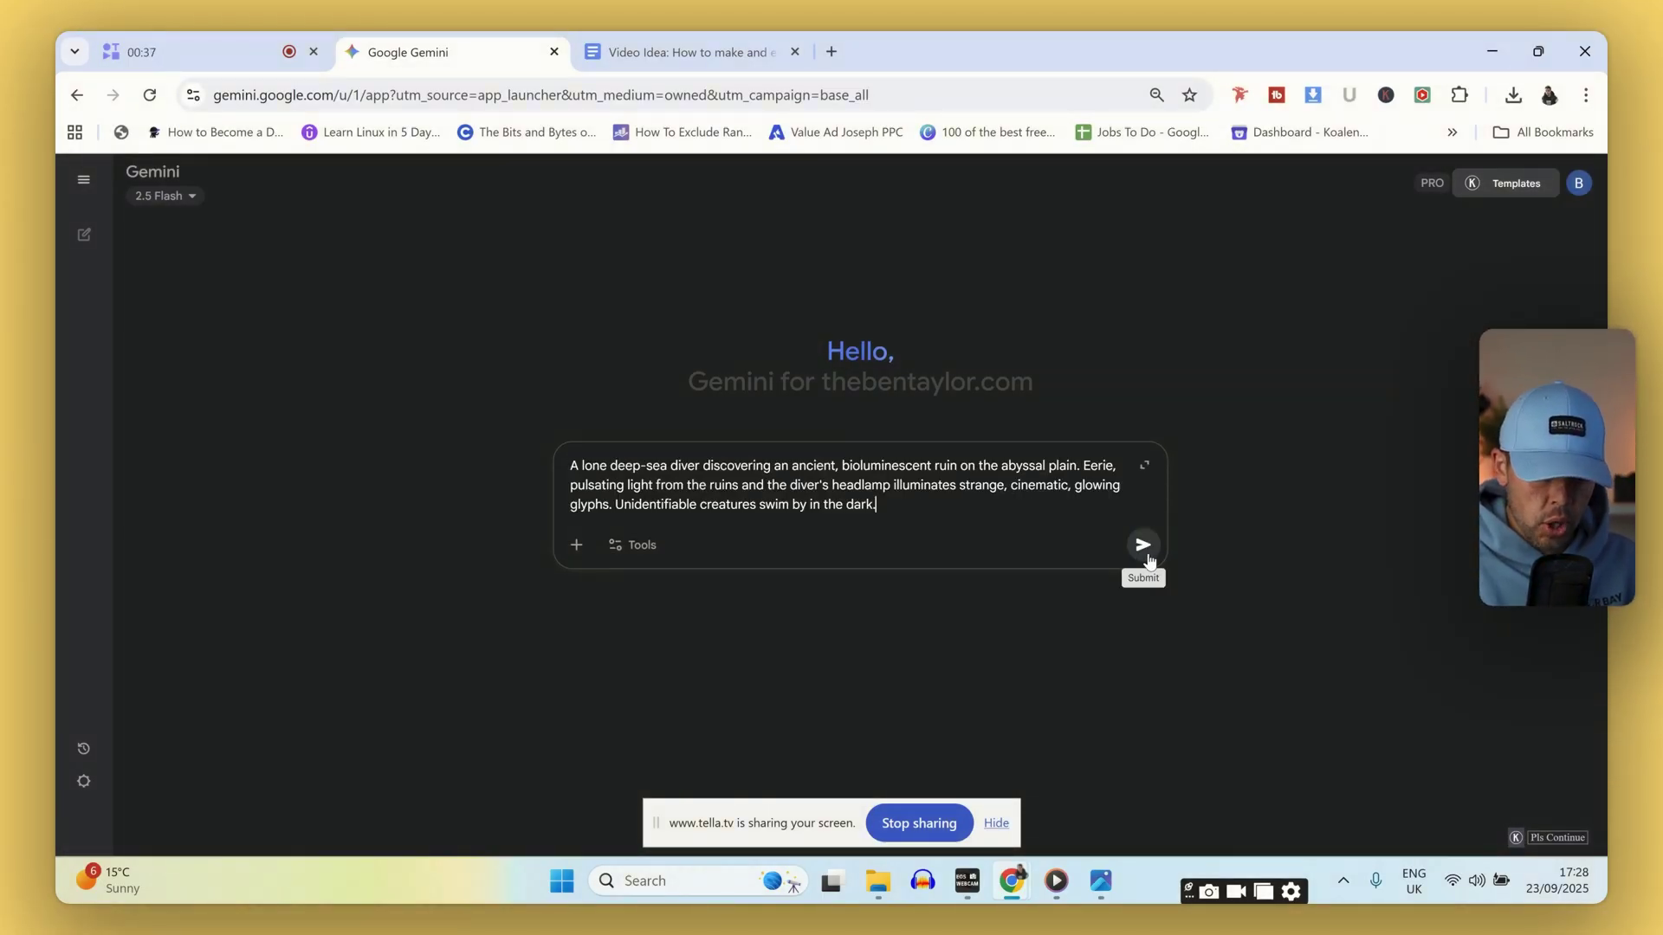
pyautogui.click(1144, 545)
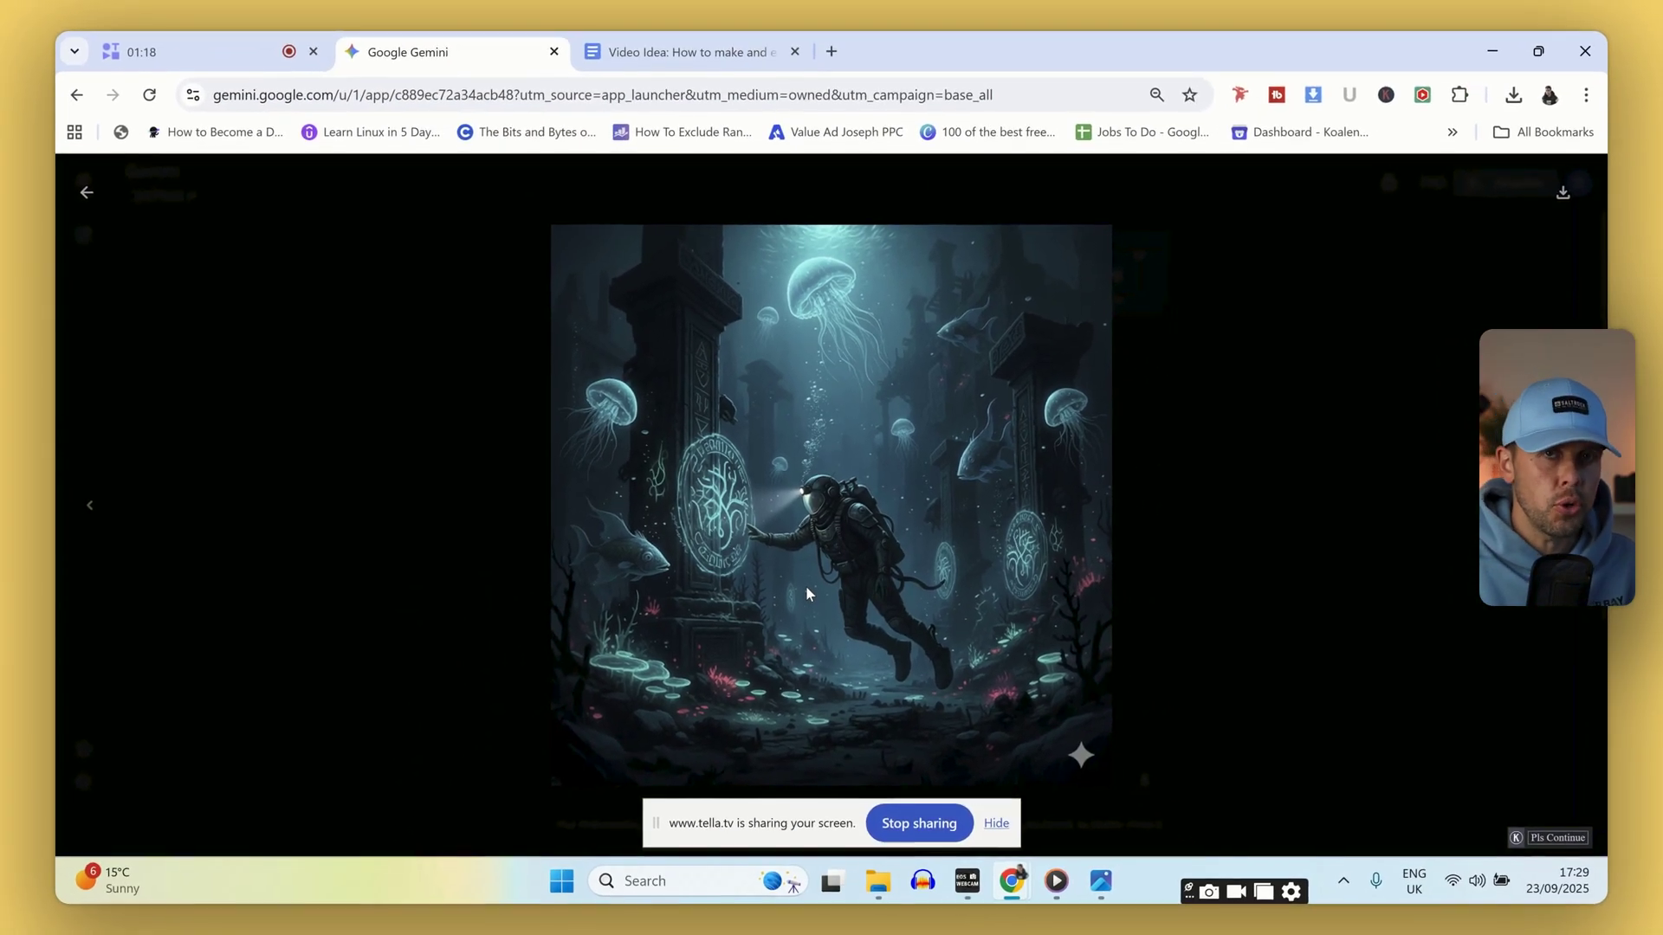
# Step: Submit the 1920s speakeasy jazz singer prompt and open the noir result full size
pyautogui.press('Escape')
pyautogui.hotkey('ctrl', 'v')
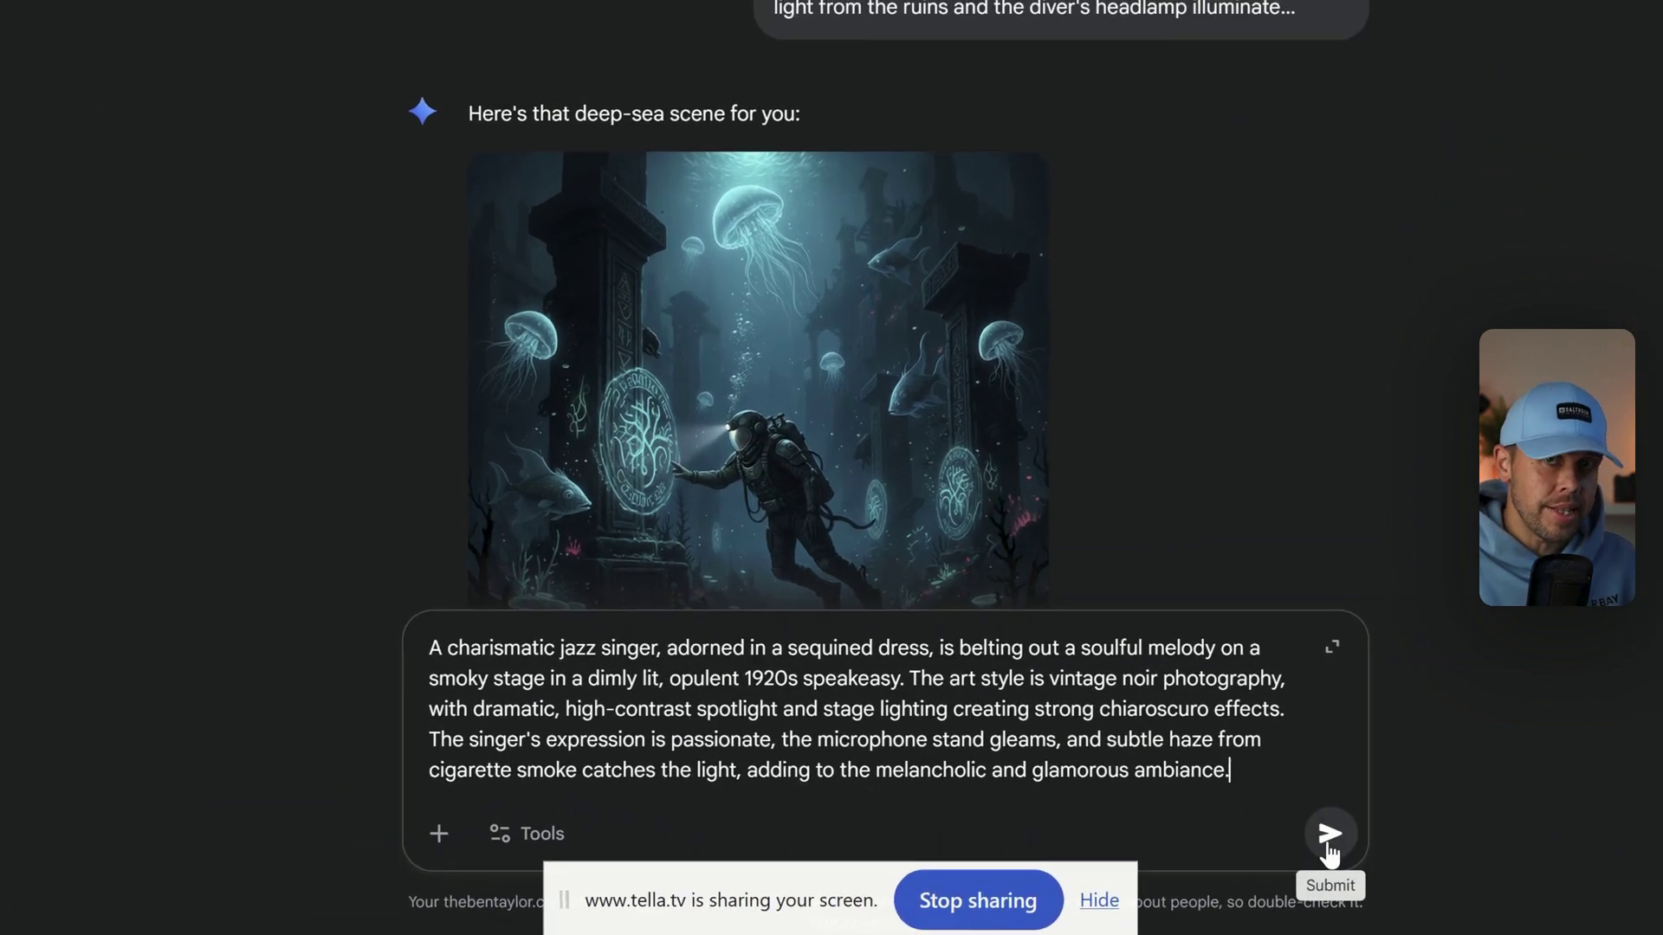
pyautogui.click(1337, 838)
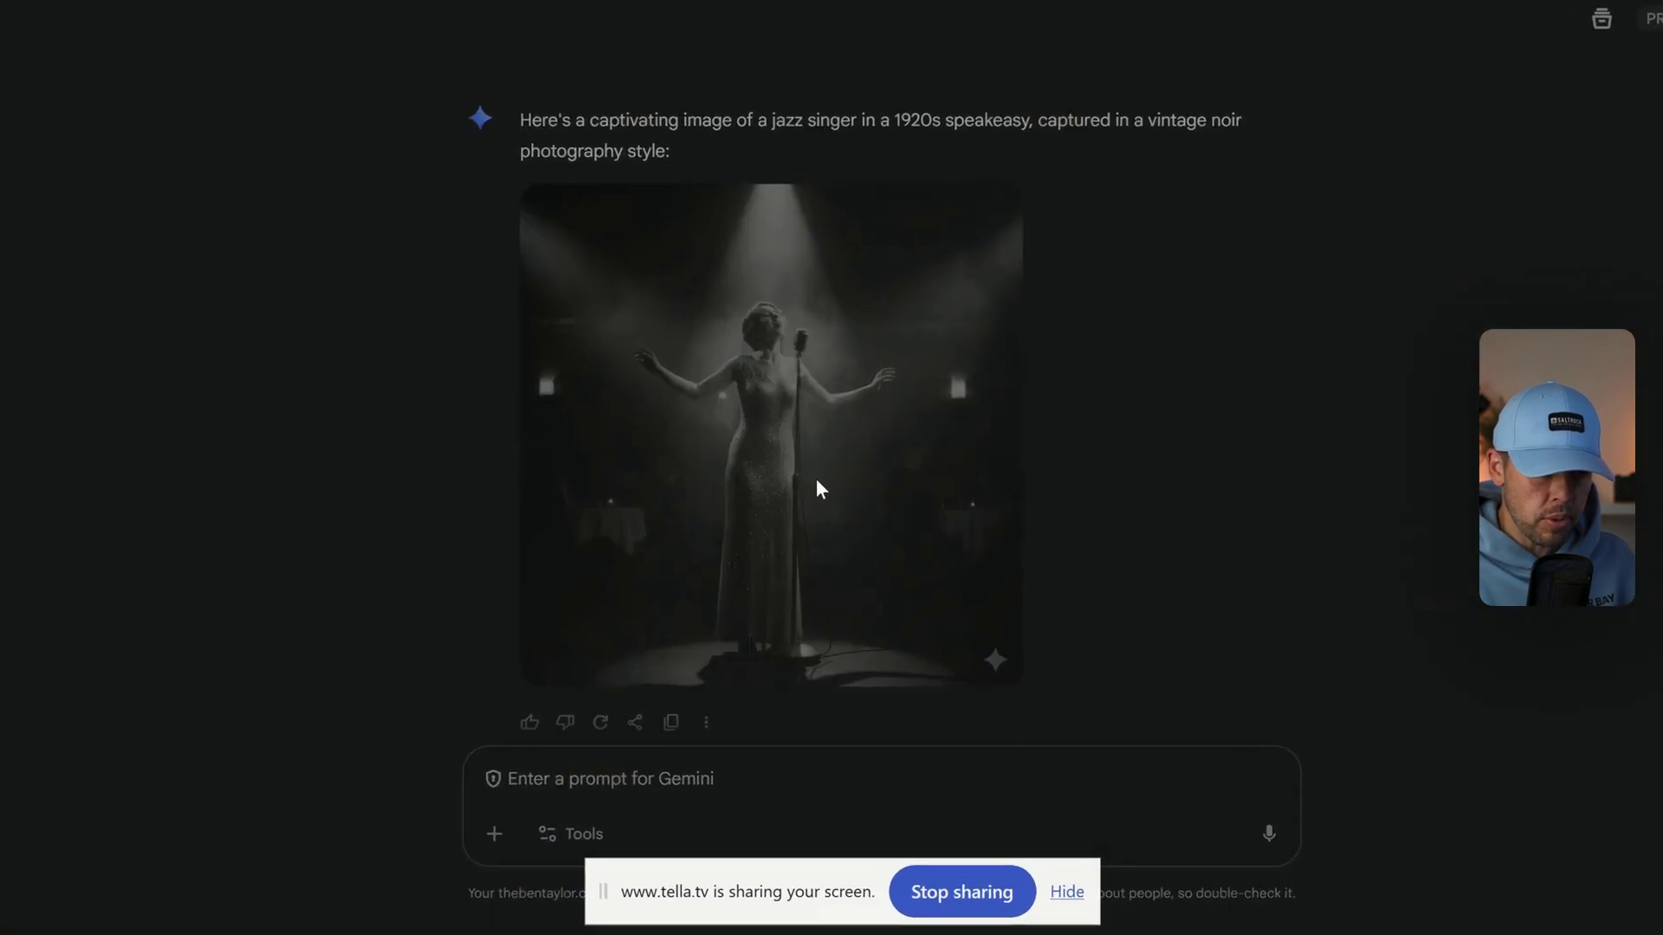
pyautogui.click(816, 478)
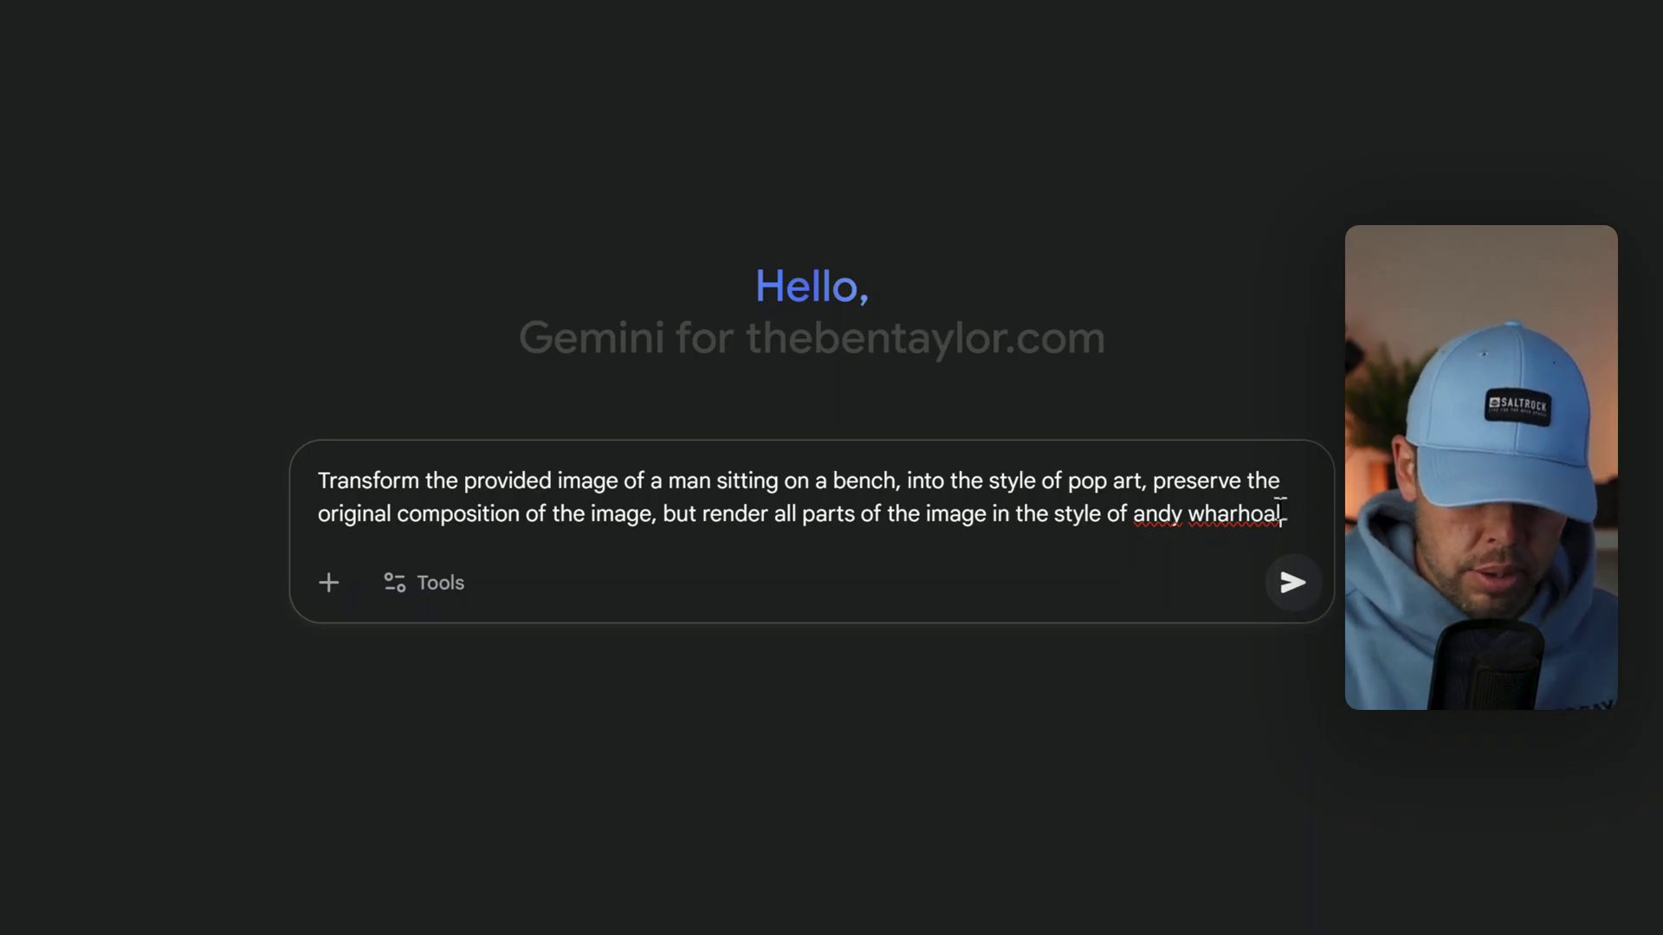
# Step: Select the misspelled 'wharhoal' at the end of the prompt so it can be retyped
pyautogui.moveTo(1283, 513); pyautogui.dragTo(1204, 513)
pyautogui.write('arhol')
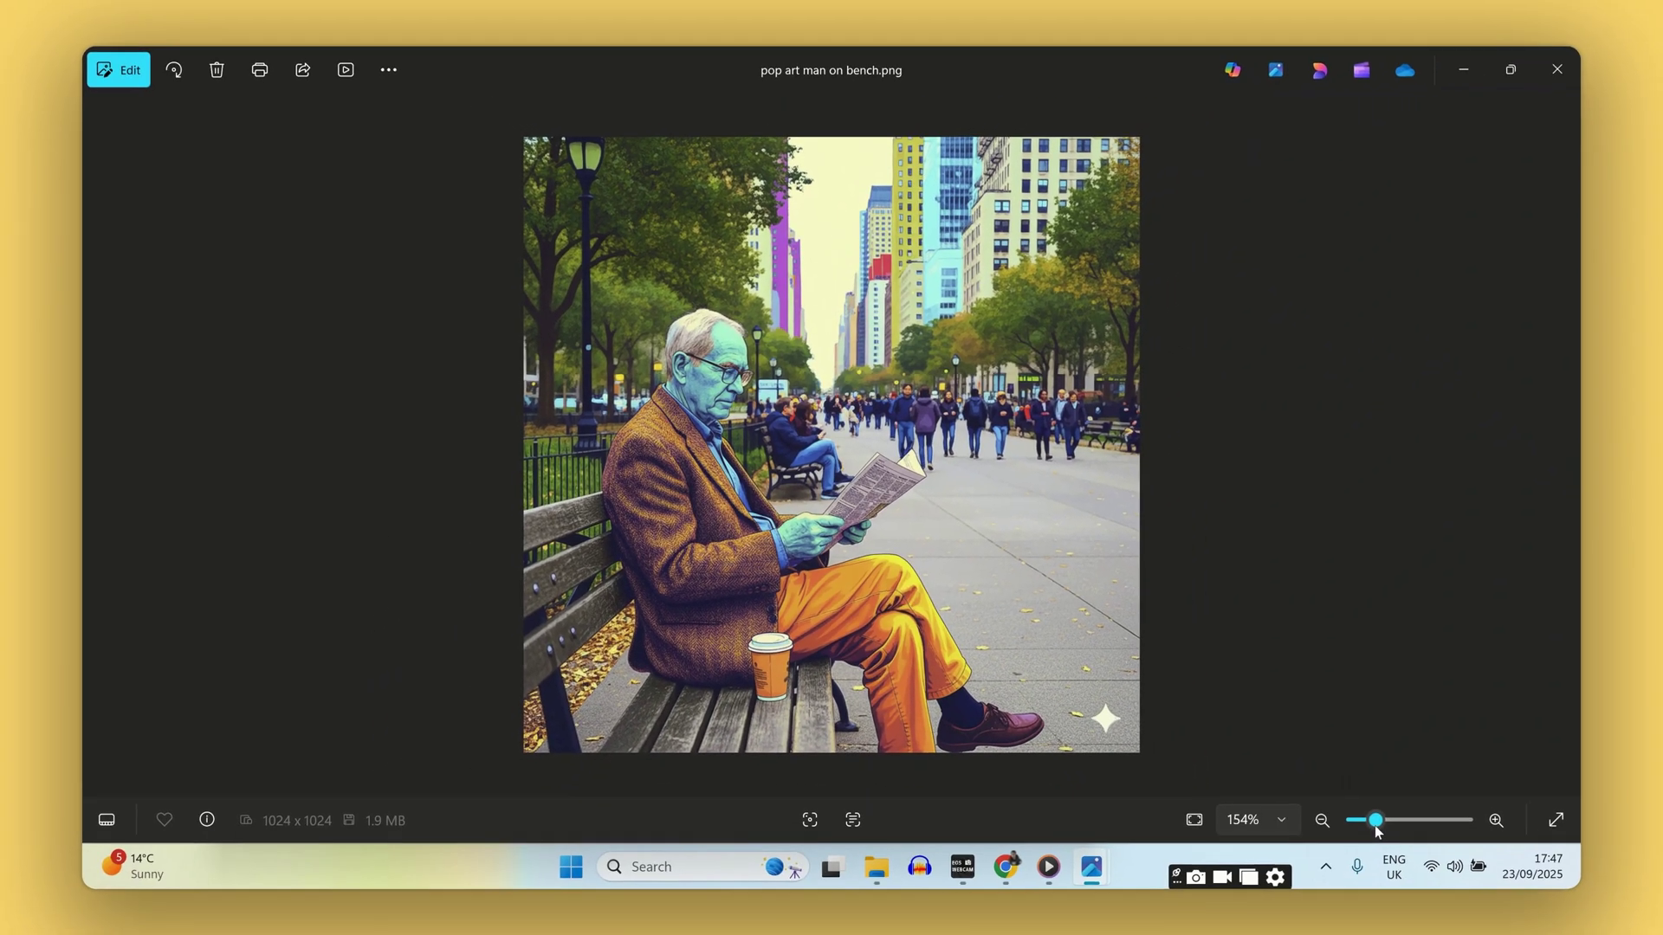
# Step: Advance Photos to the next image, tom and jerry style.png
pyautogui.press('Right')
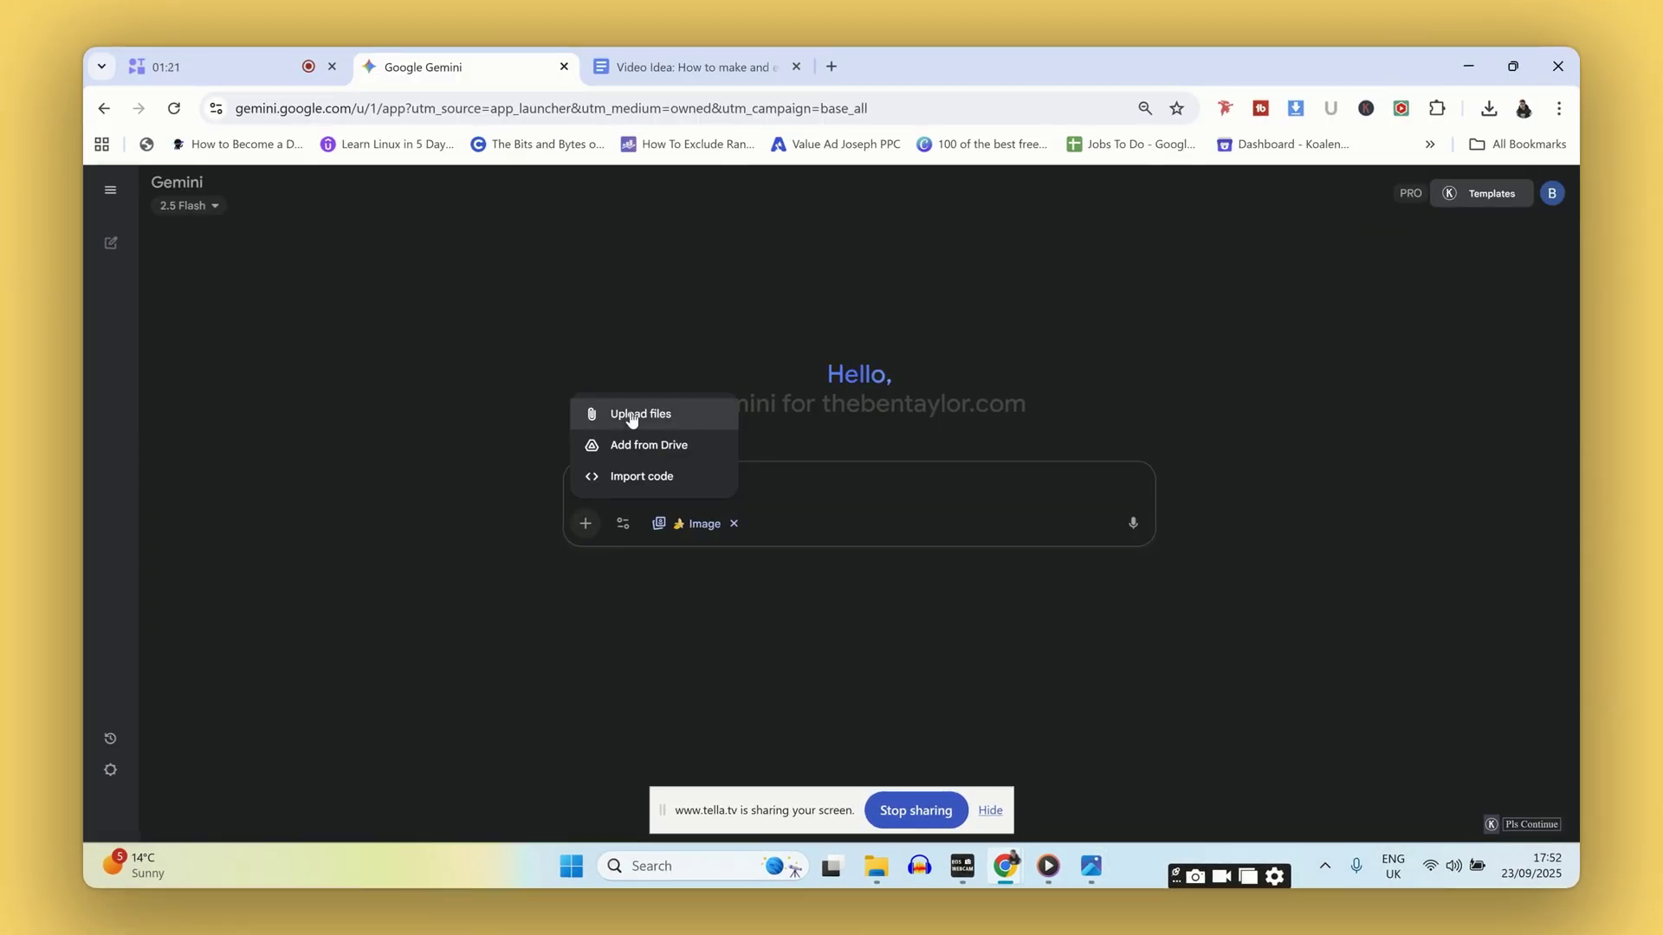
# Step: Attach the woman and yellow-dress images from the computer
pyautogui.click(634, 418)
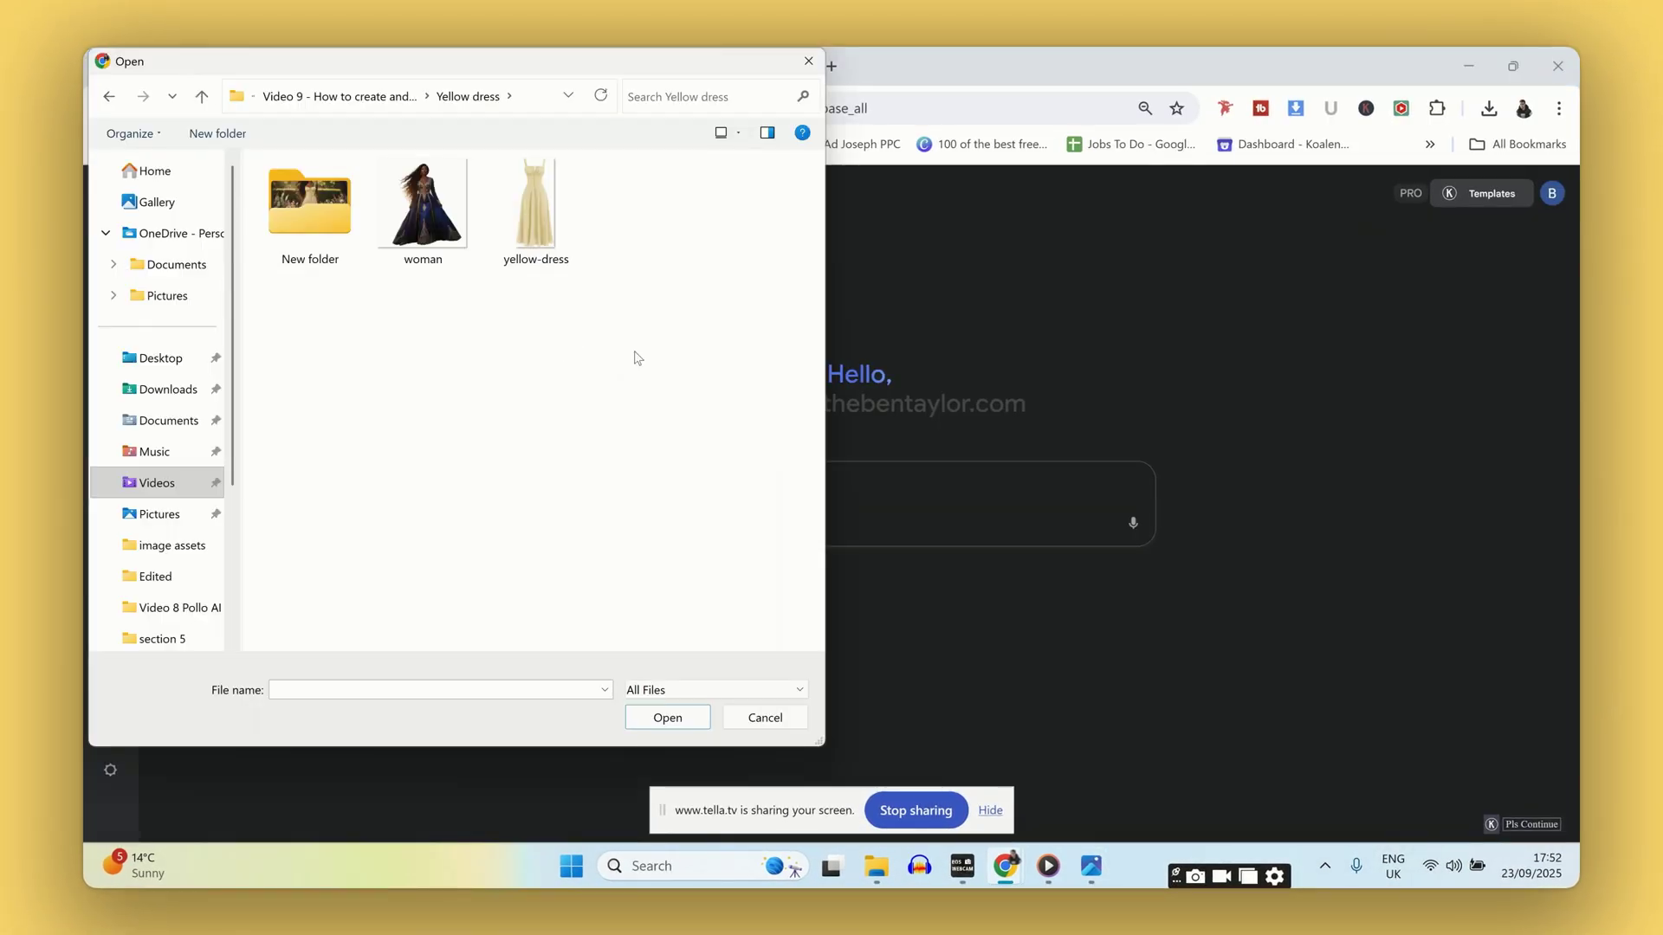
pyautogui.moveTo(592, 240); pyautogui.dragTo(455, 234)
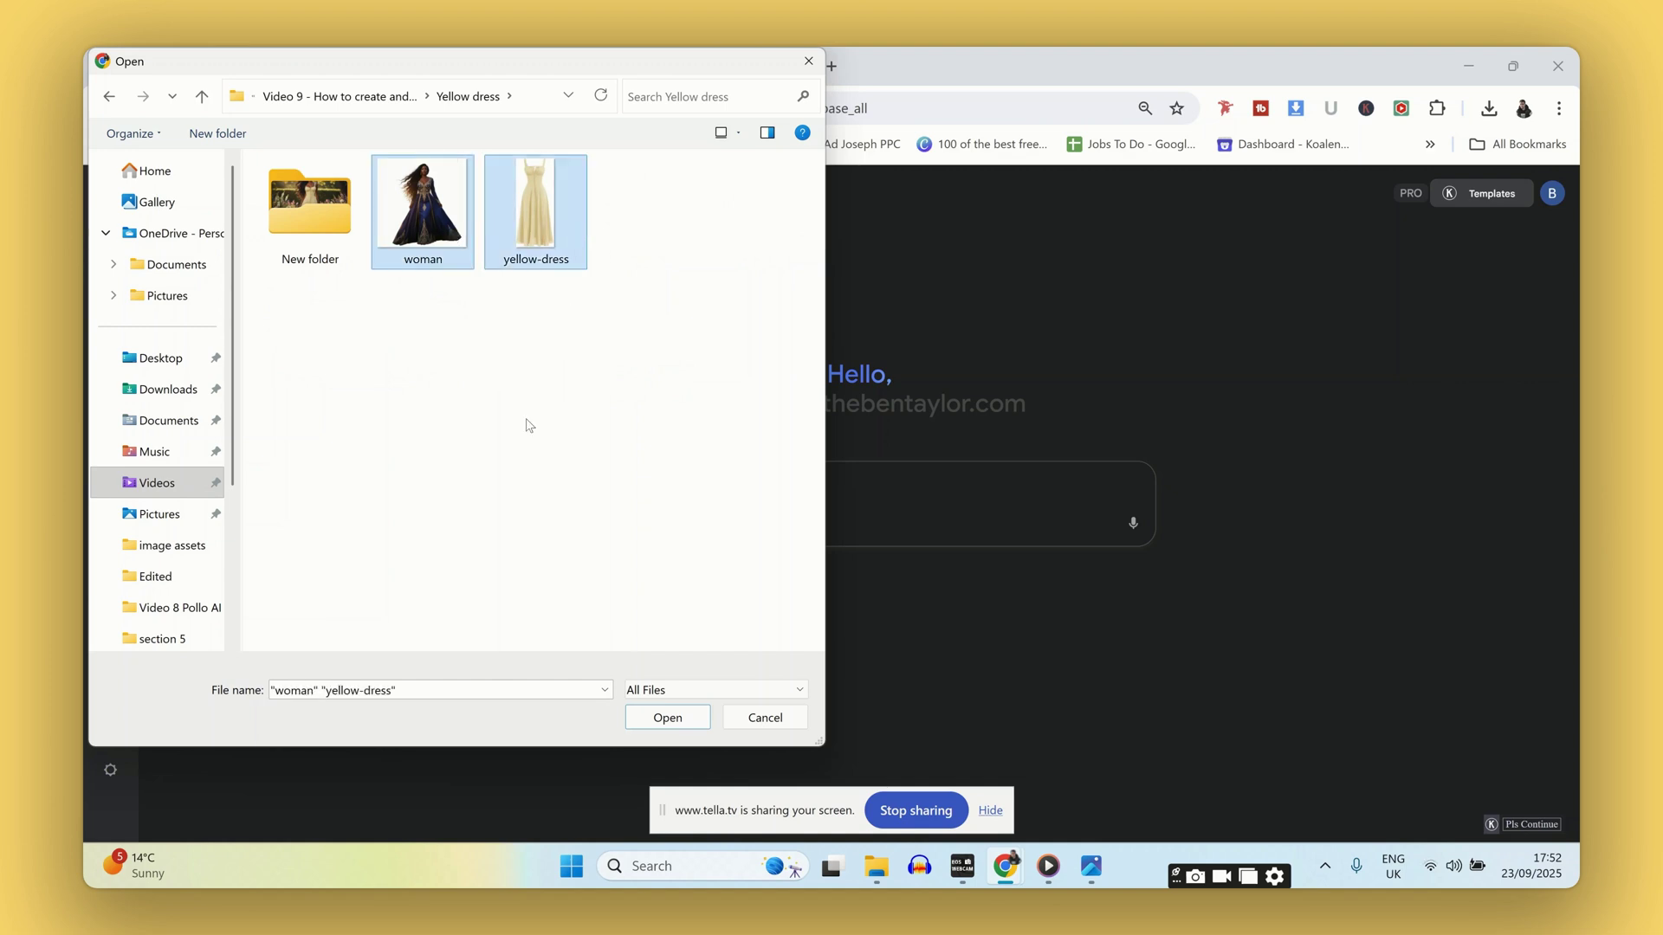
pyautogui.click(668, 718)
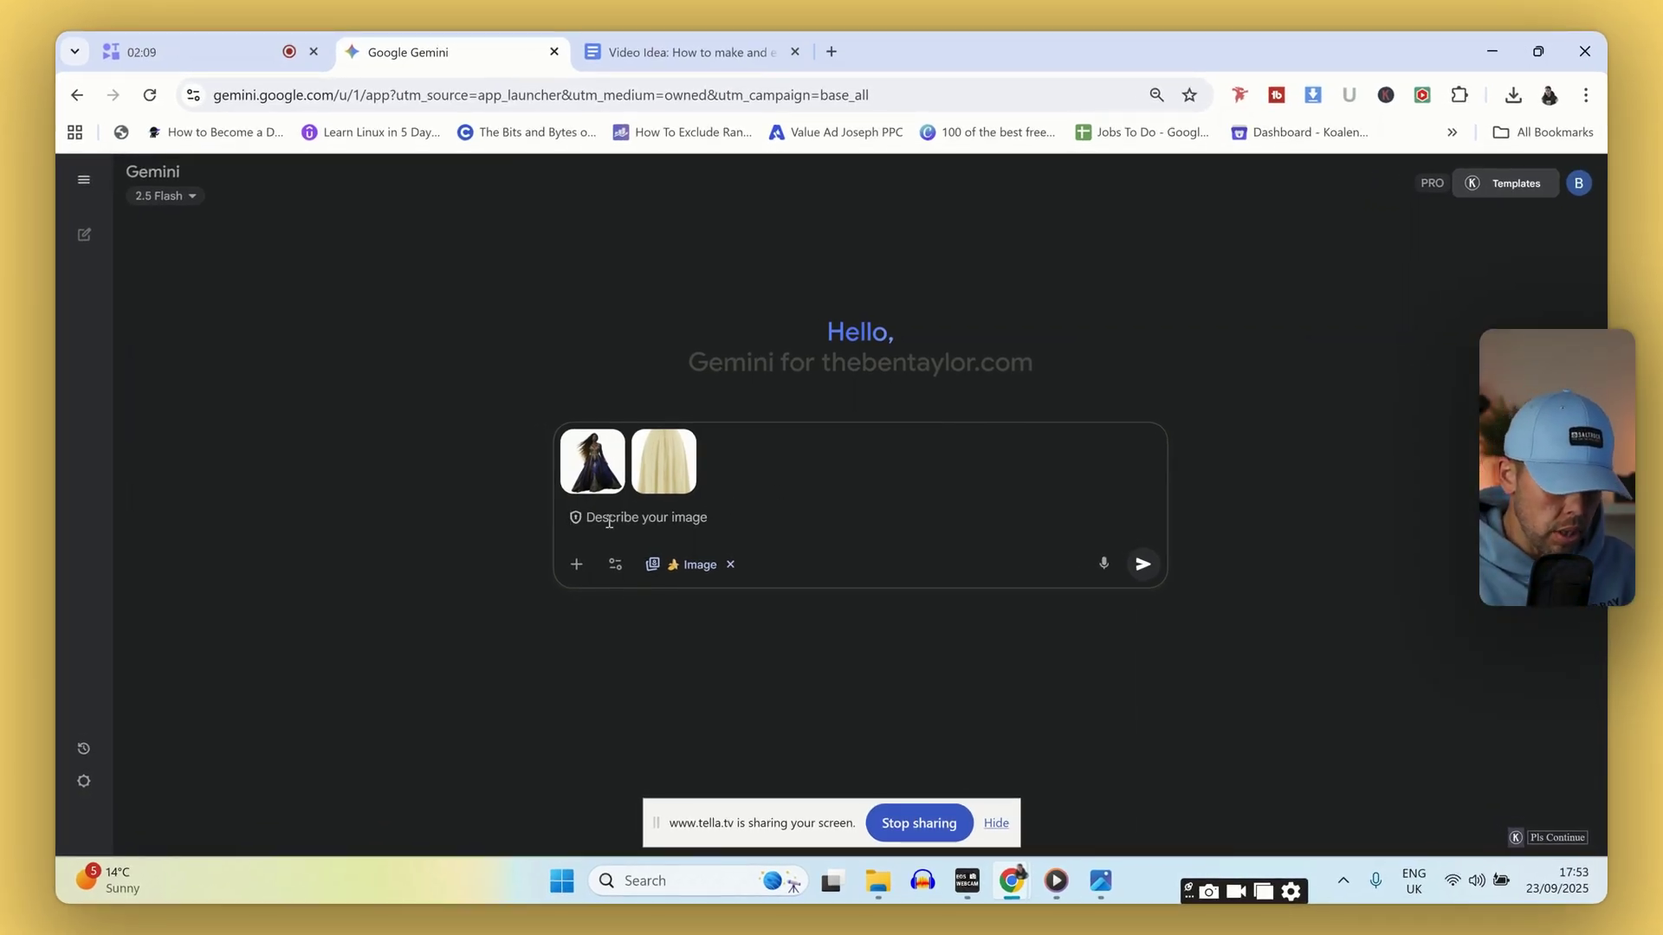
# Step: Paste the fashion photo prompt and delete the doubled space after 'professional'
pyautogui.write('Create a professional  fashion photo. Take the yellow dress from the first image and let the woman from the second image wear it. Generate a realistic, full-body shot of the woman wearing the dress, with the lighting and shadows adjusted to match the outdoor environment”')
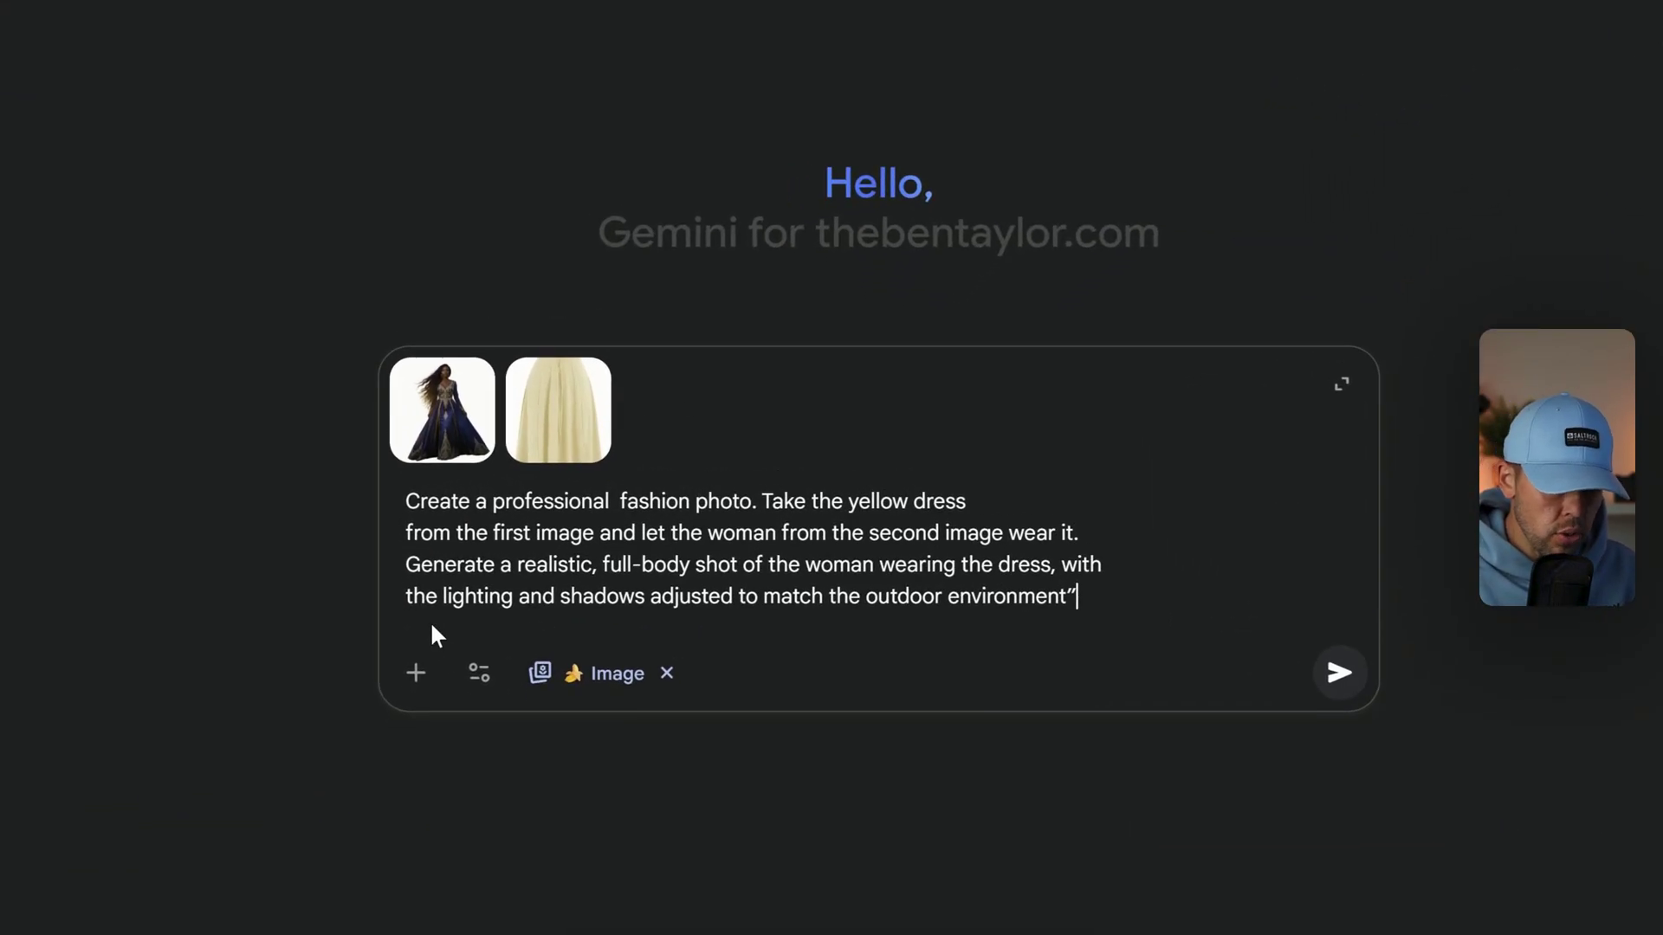
pyautogui.click(624, 503)
pyautogui.press('BackSpace')
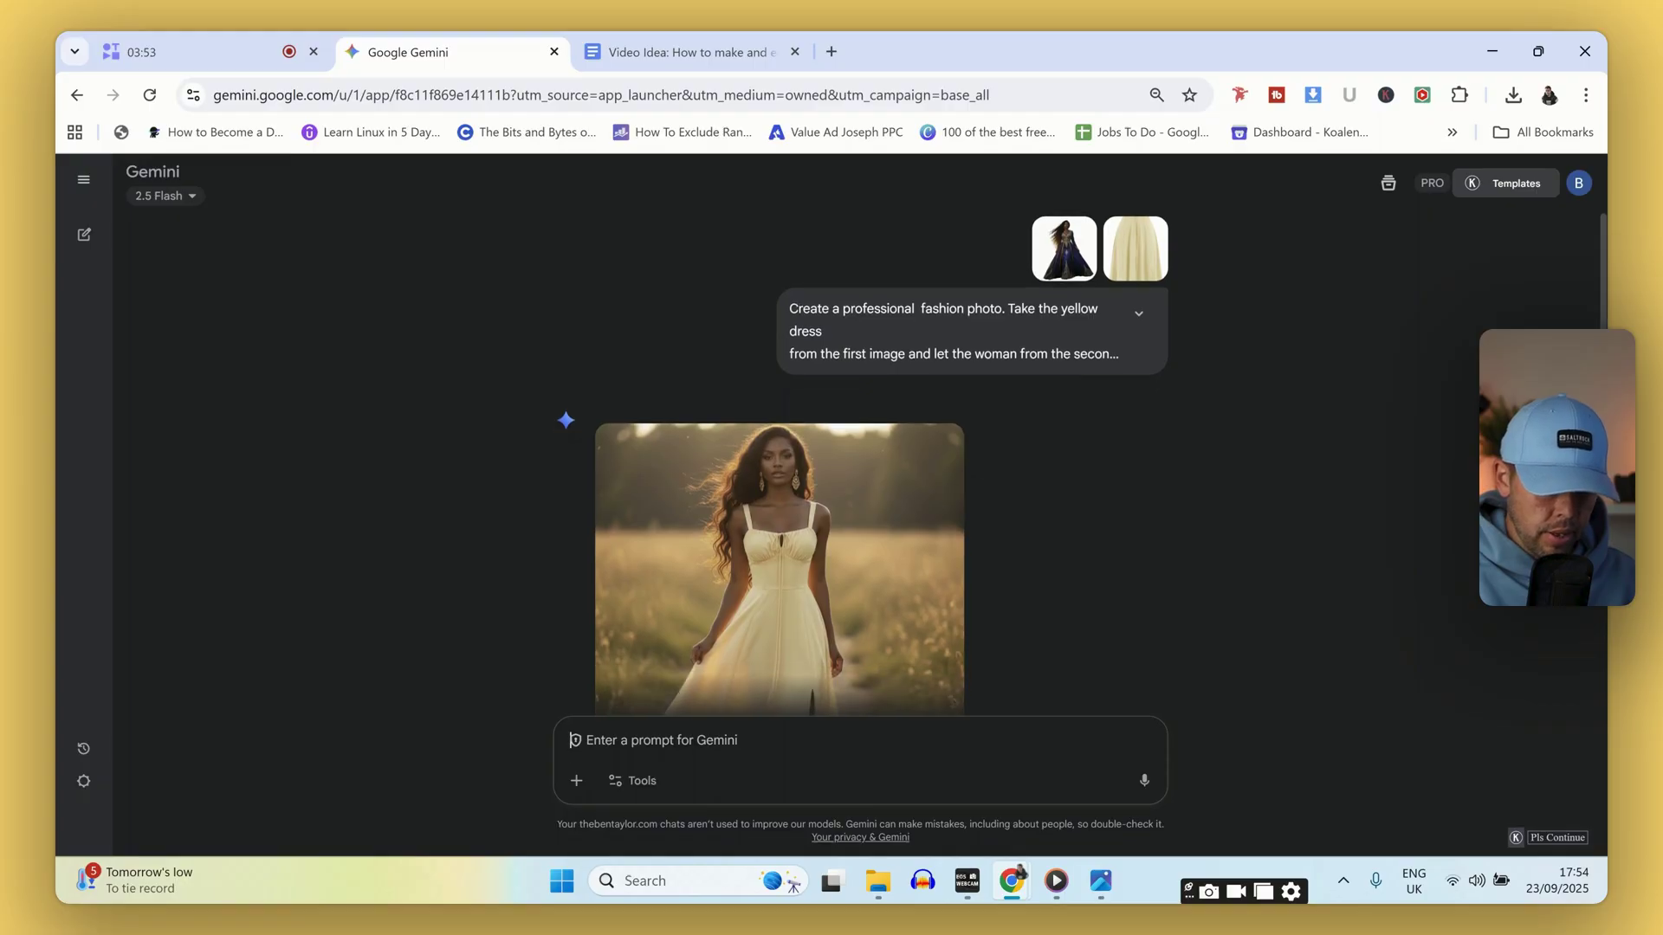
pyautogui.scroll(-3, 780, 572)
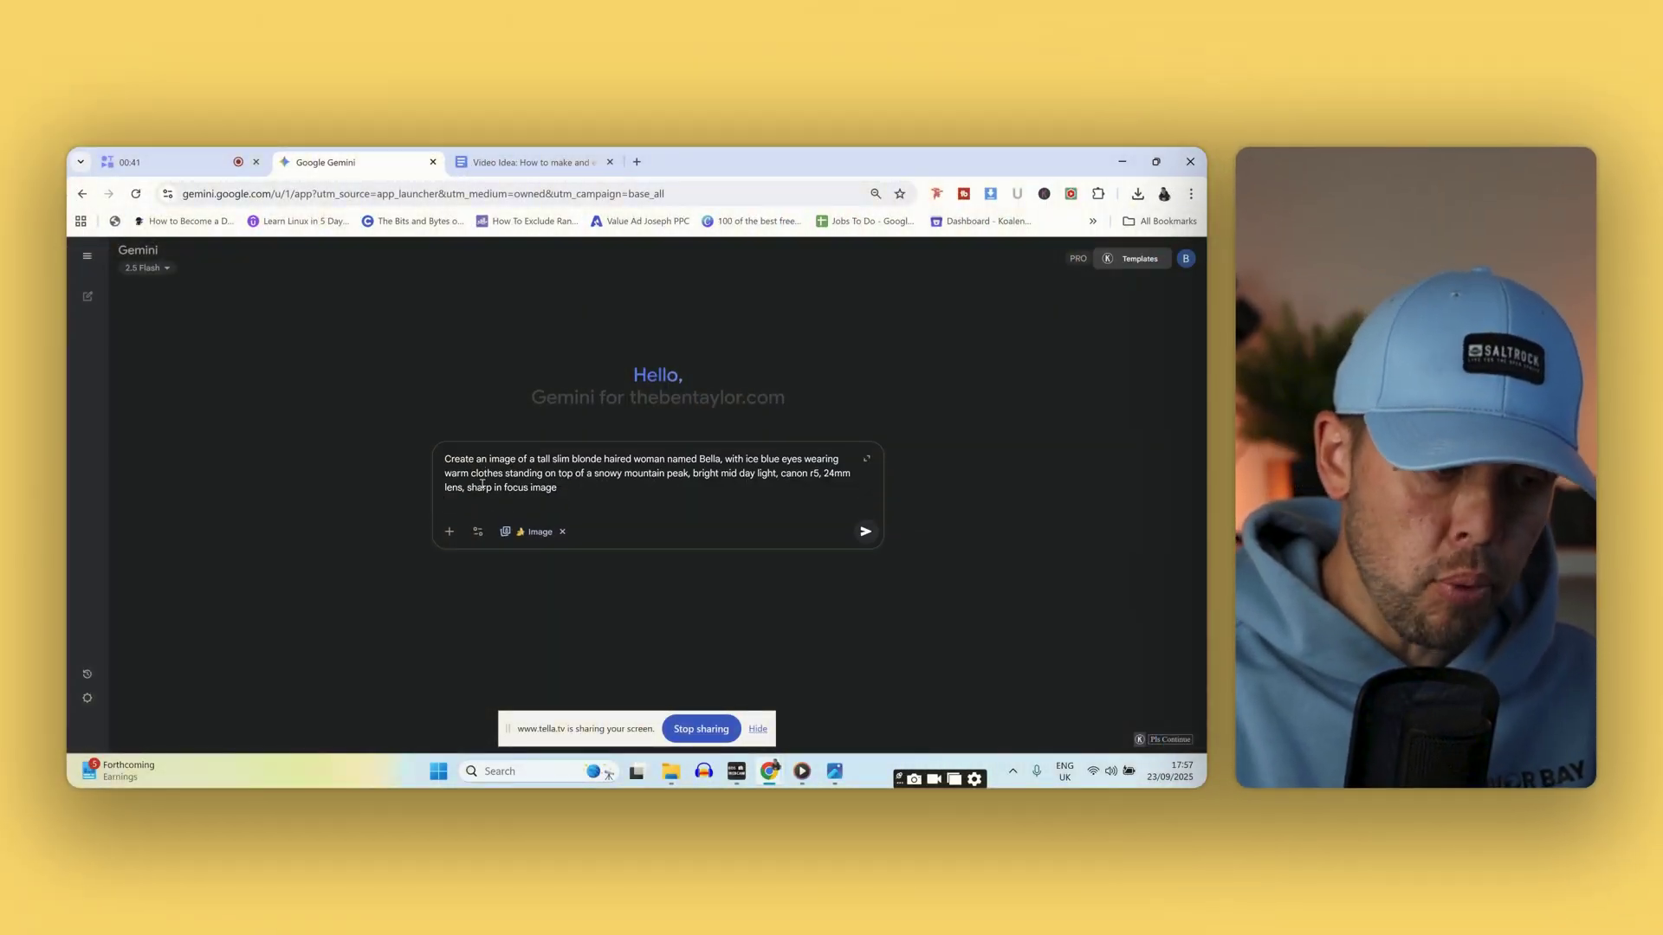
# Step: Delete the empty line left after the Bella prompt text
pyautogui.press('BackSpace')
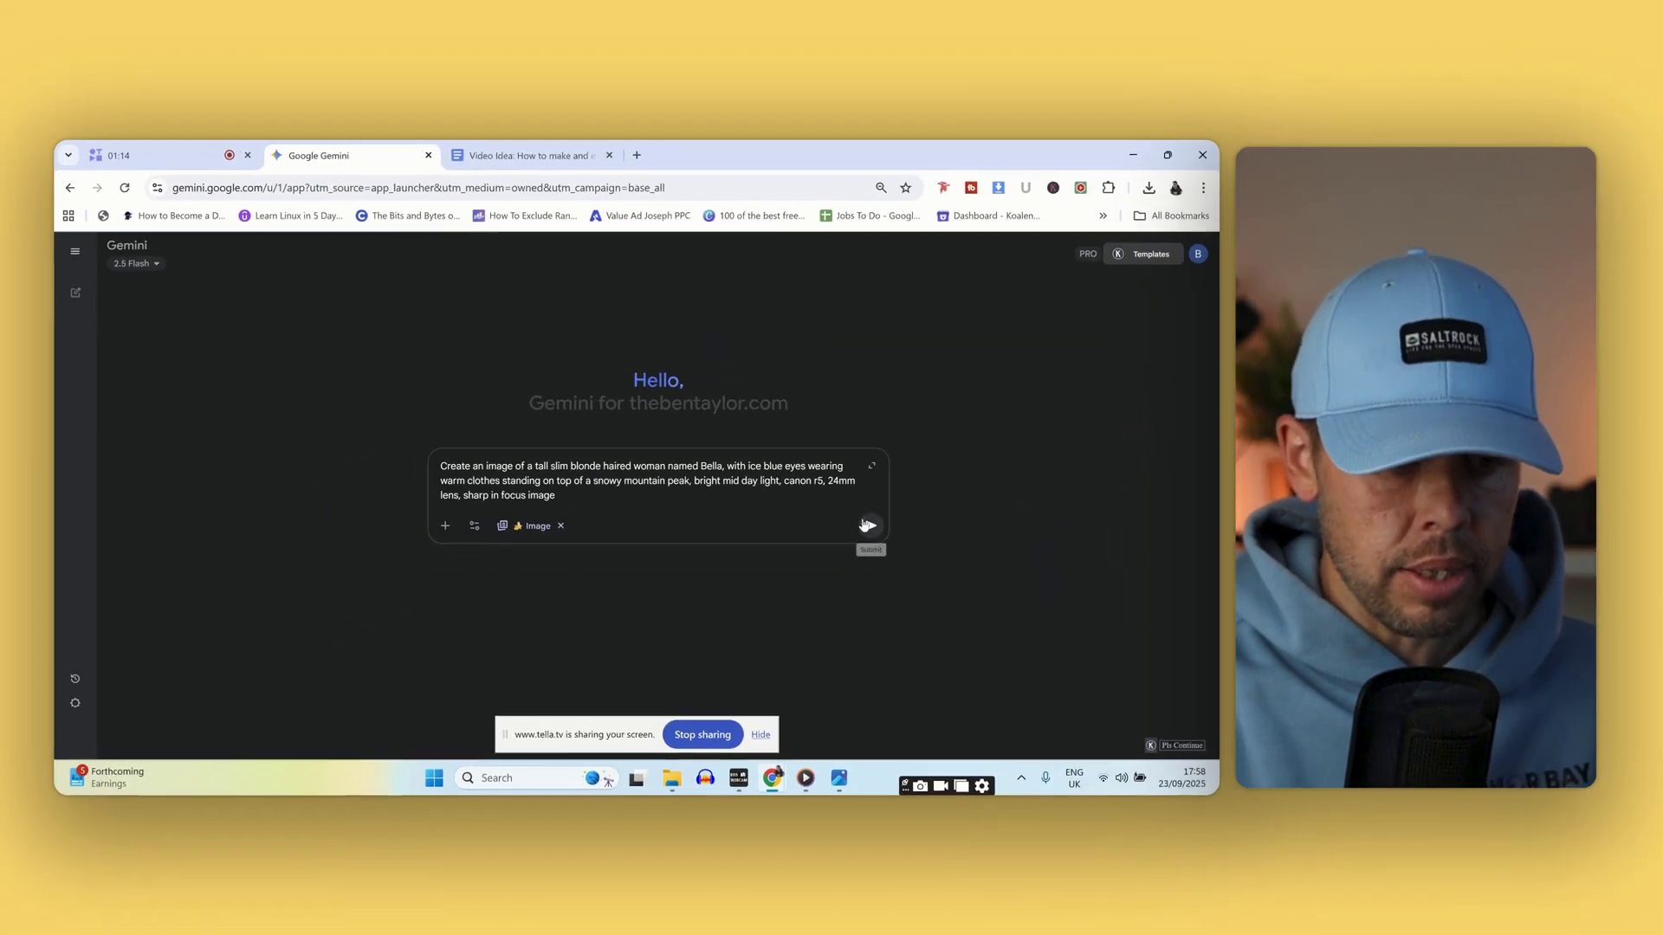
# Step: Send the Bella prompt and enlarge the resulting snowy mountain peak image
pyautogui.click(1066, 574)
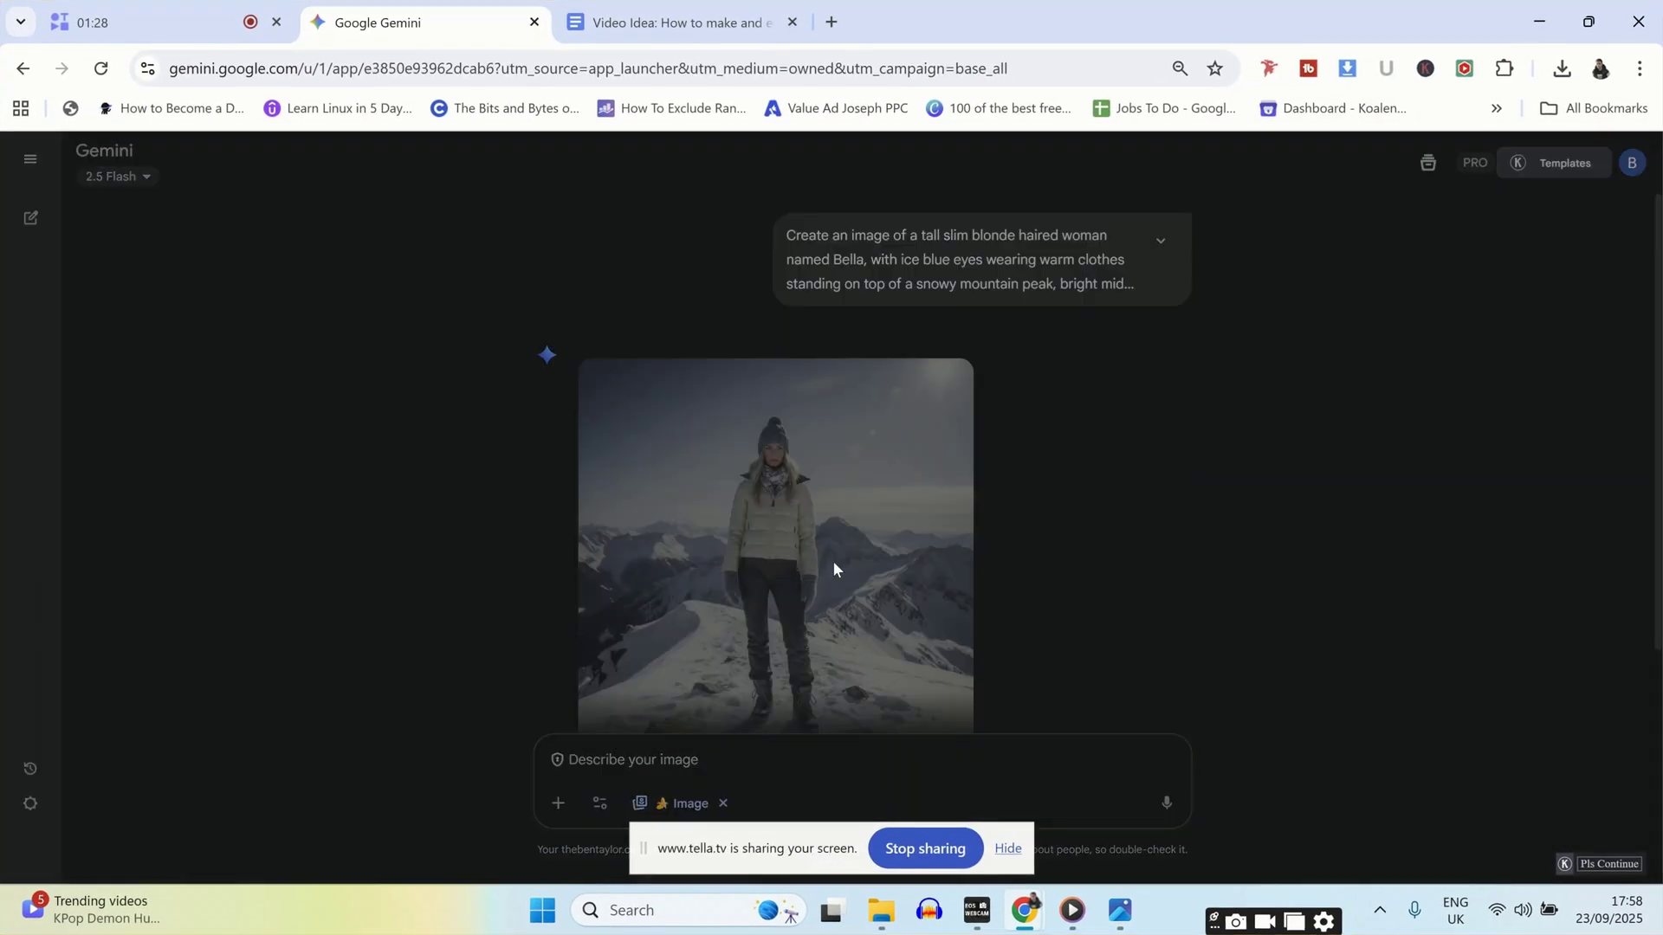
pyautogui.click(735, 541)
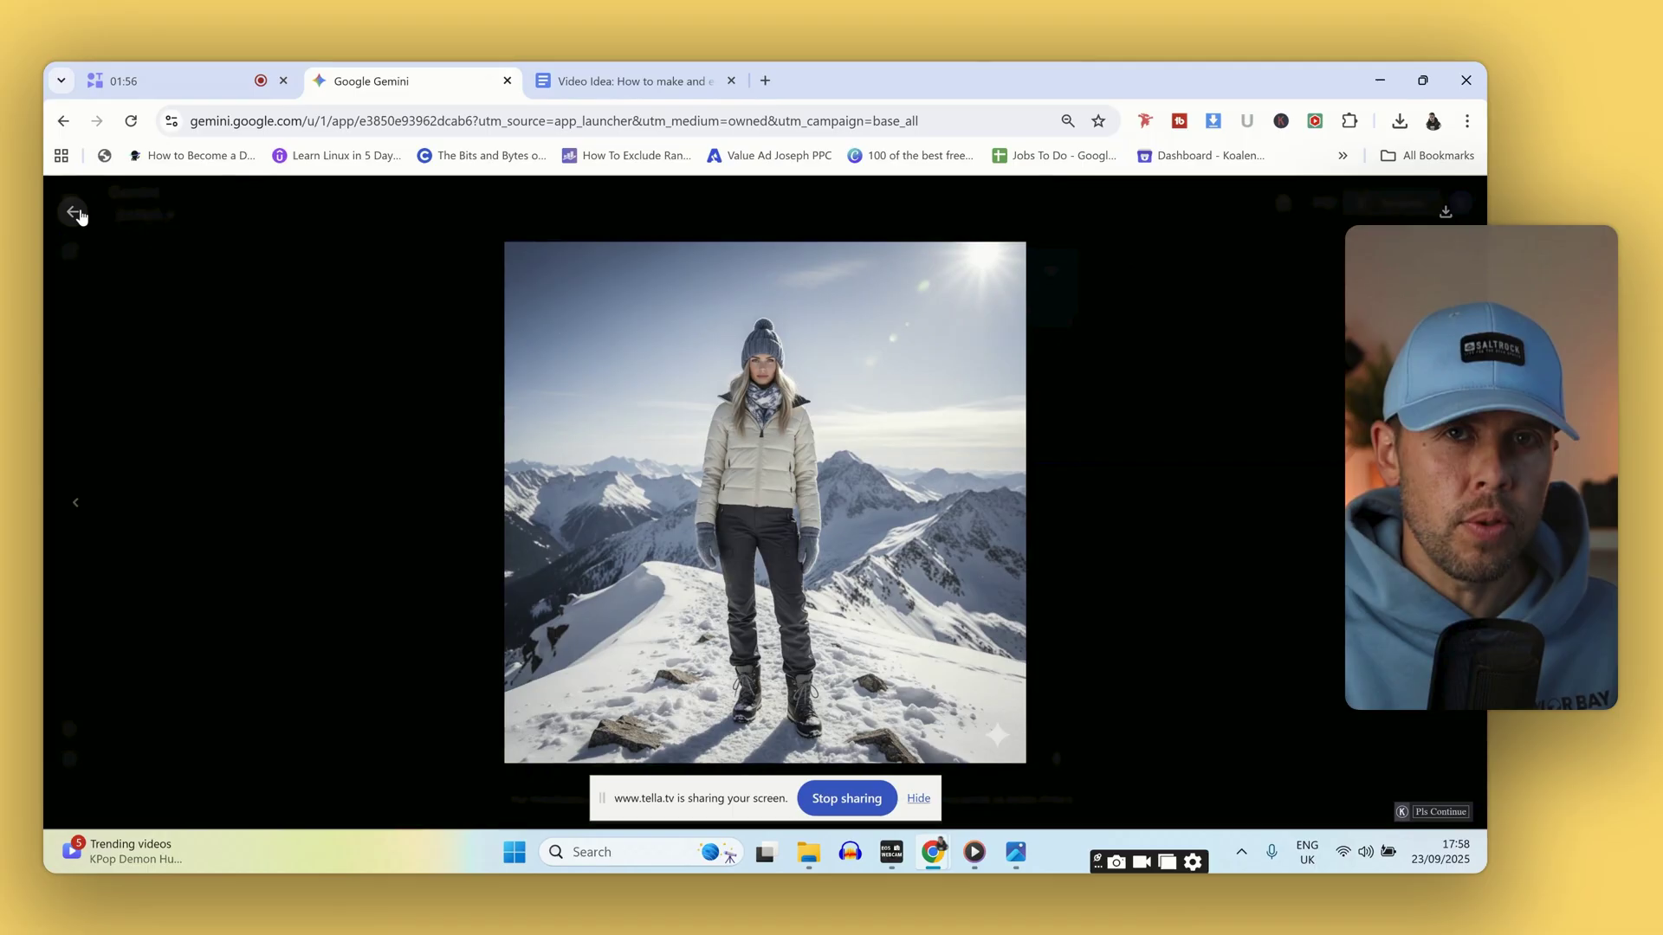
# Step: Close the full-size viewer and download Bella's mountain image as a full-size PNG
pyautogui.click(37, 173)
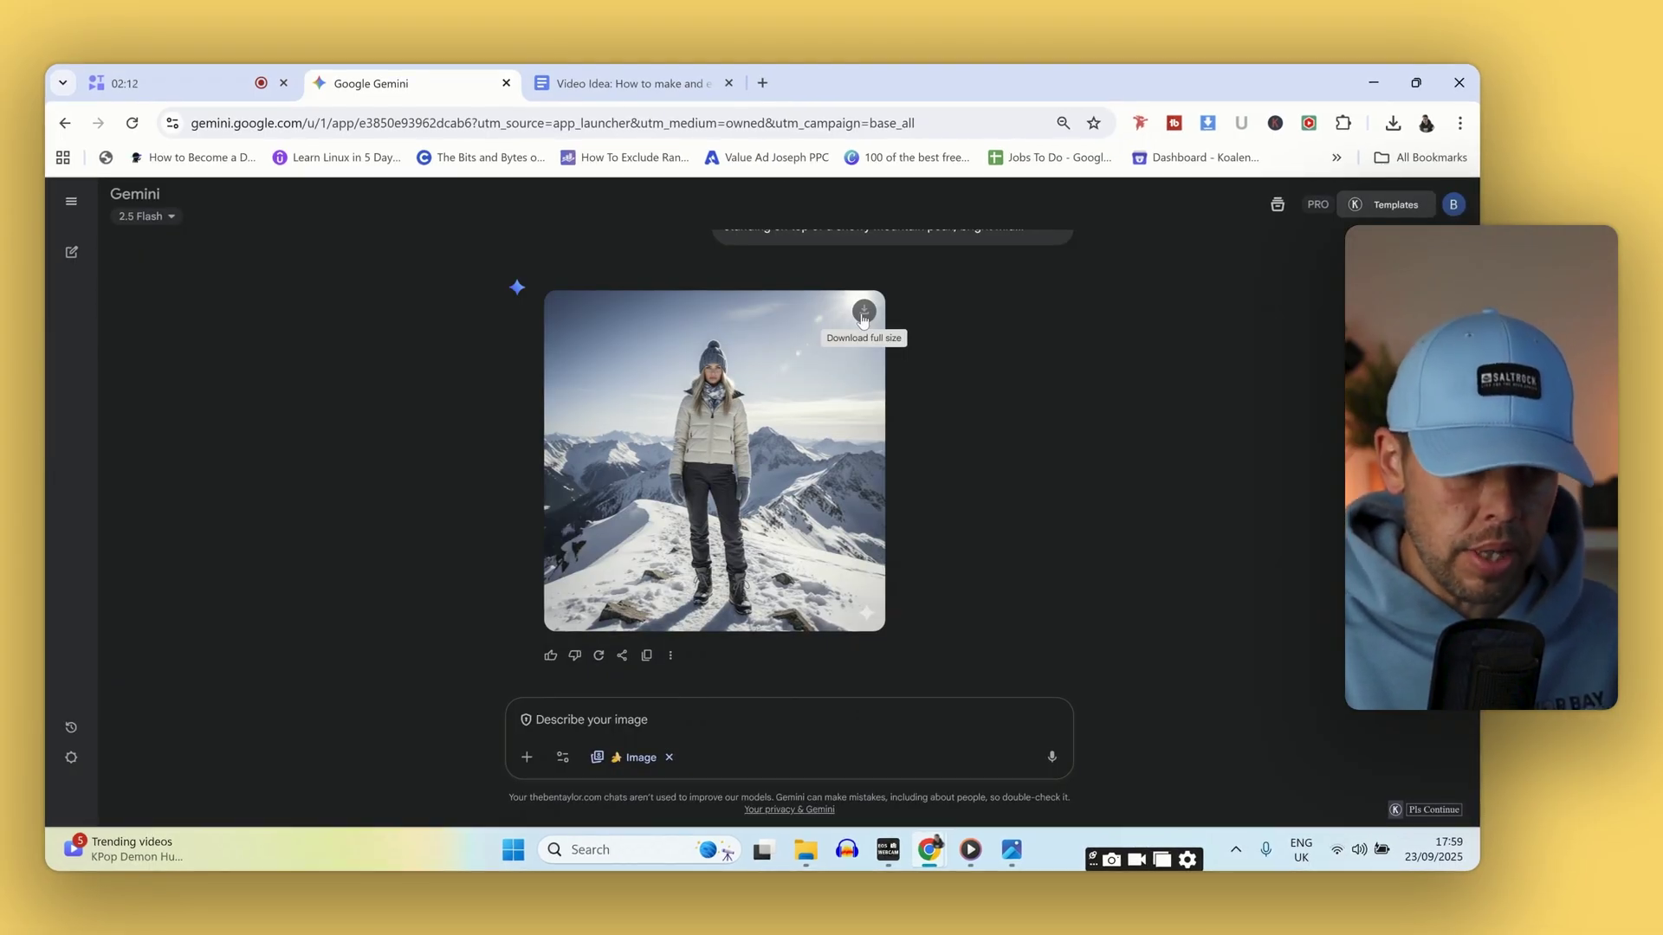
pyautogui.click(864, 314)
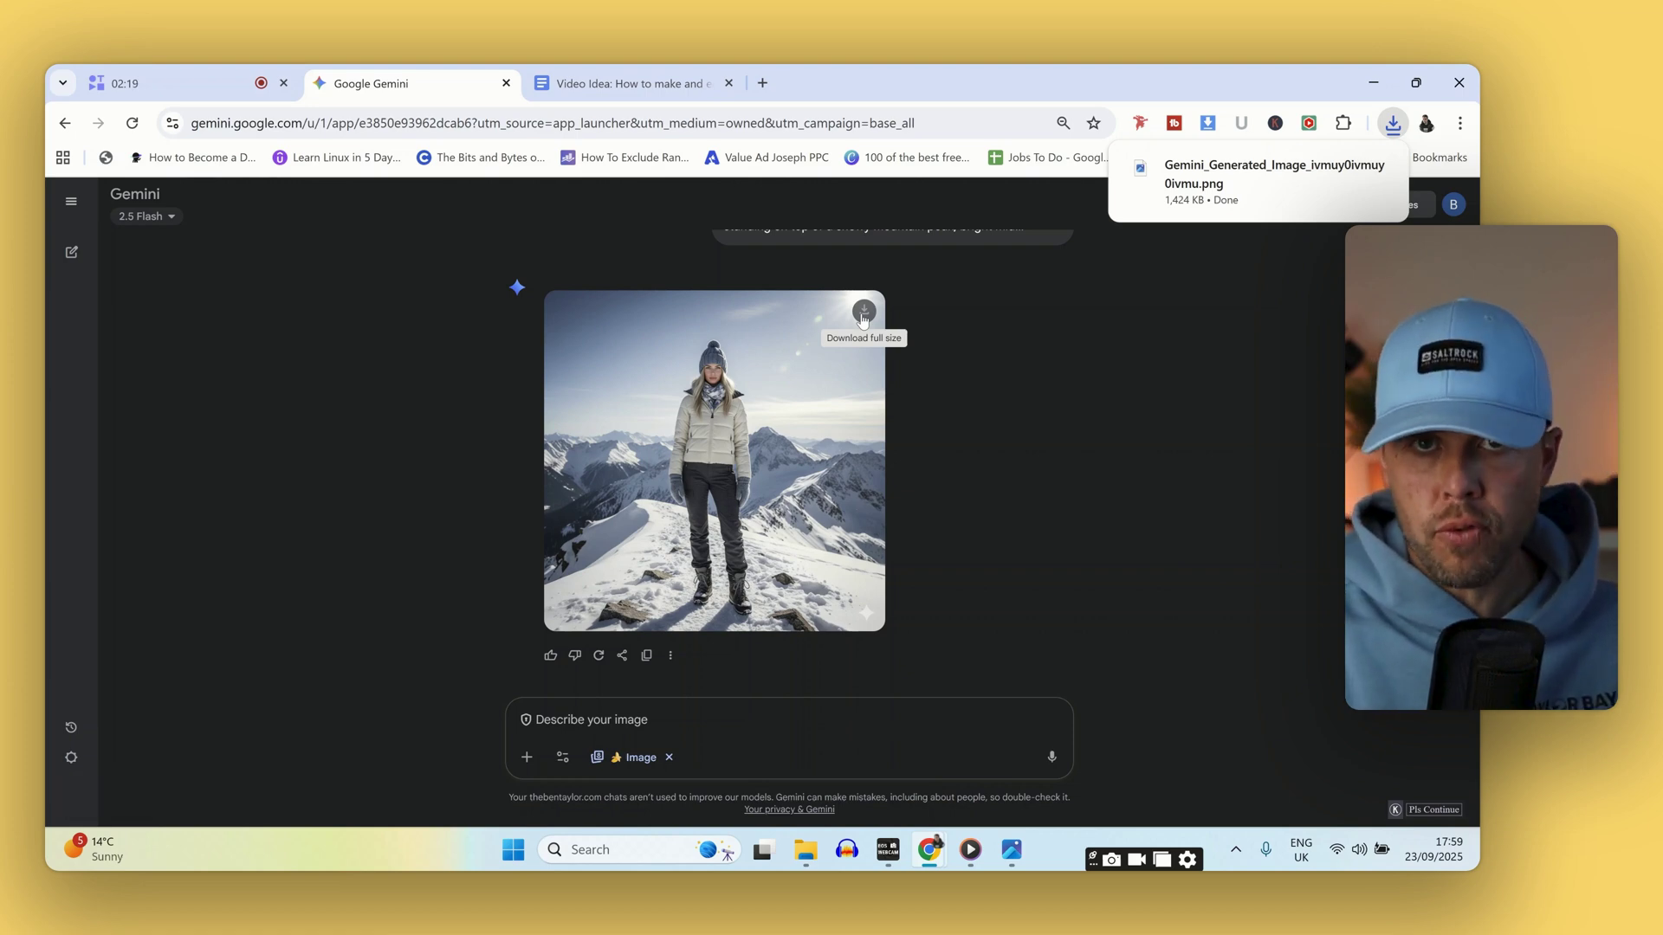
# Step: Attach the downloaded mountain image and submit the lodge bar by the open fire request
pyautogui.click(526, 757)
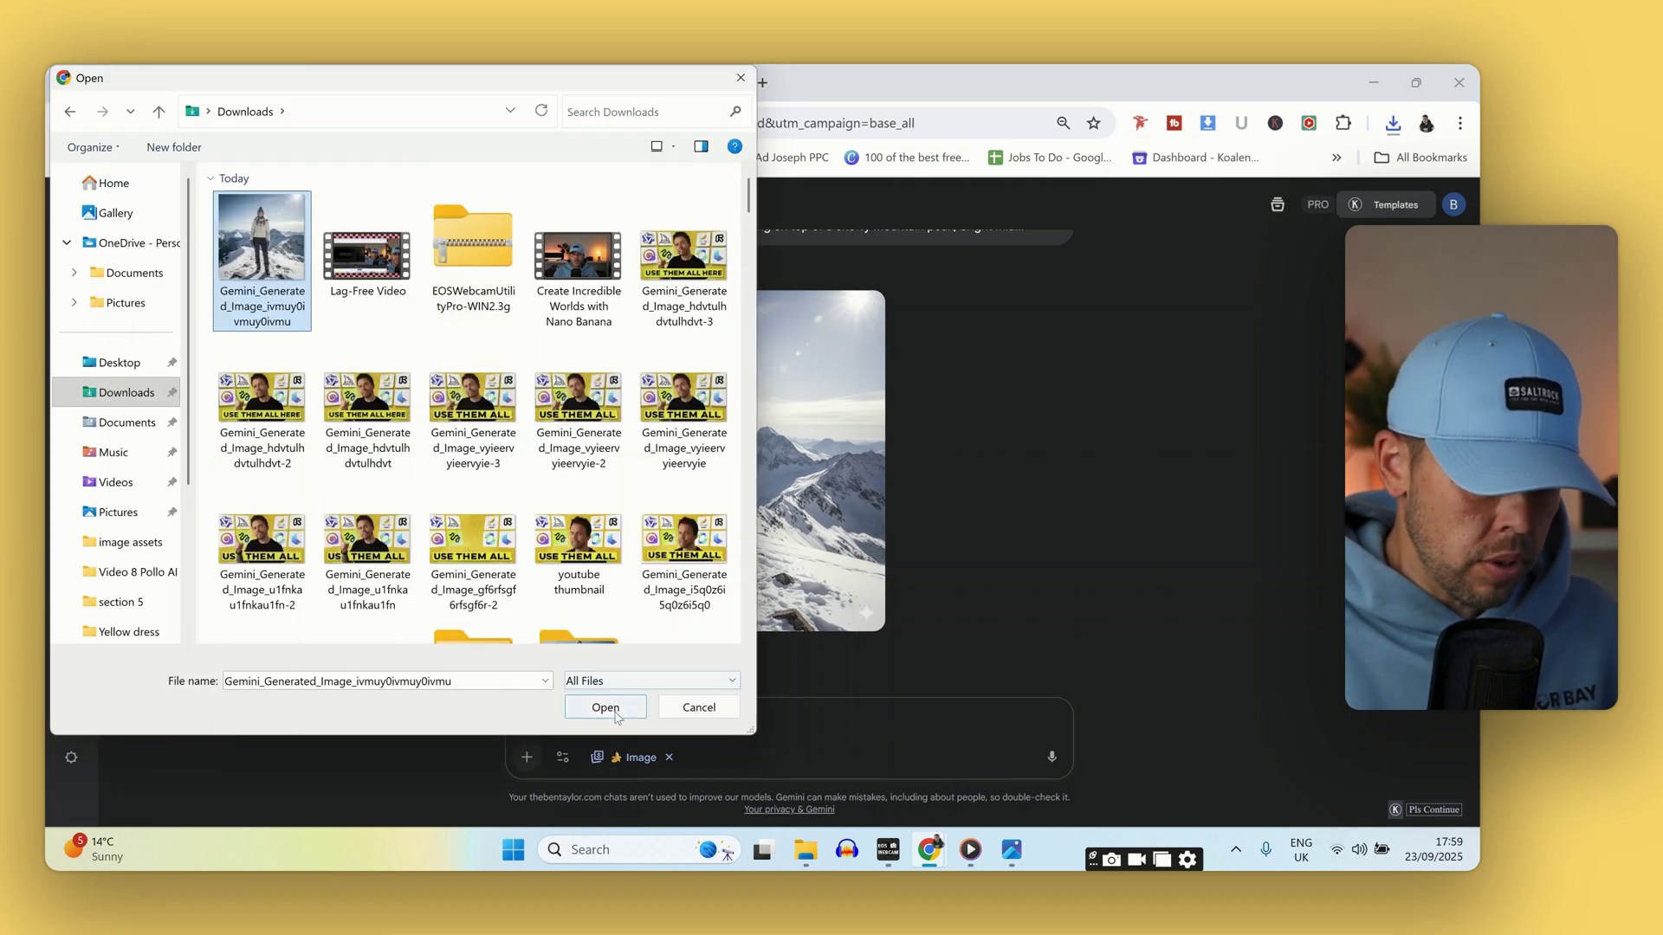
pyautogui.click(605, 709)
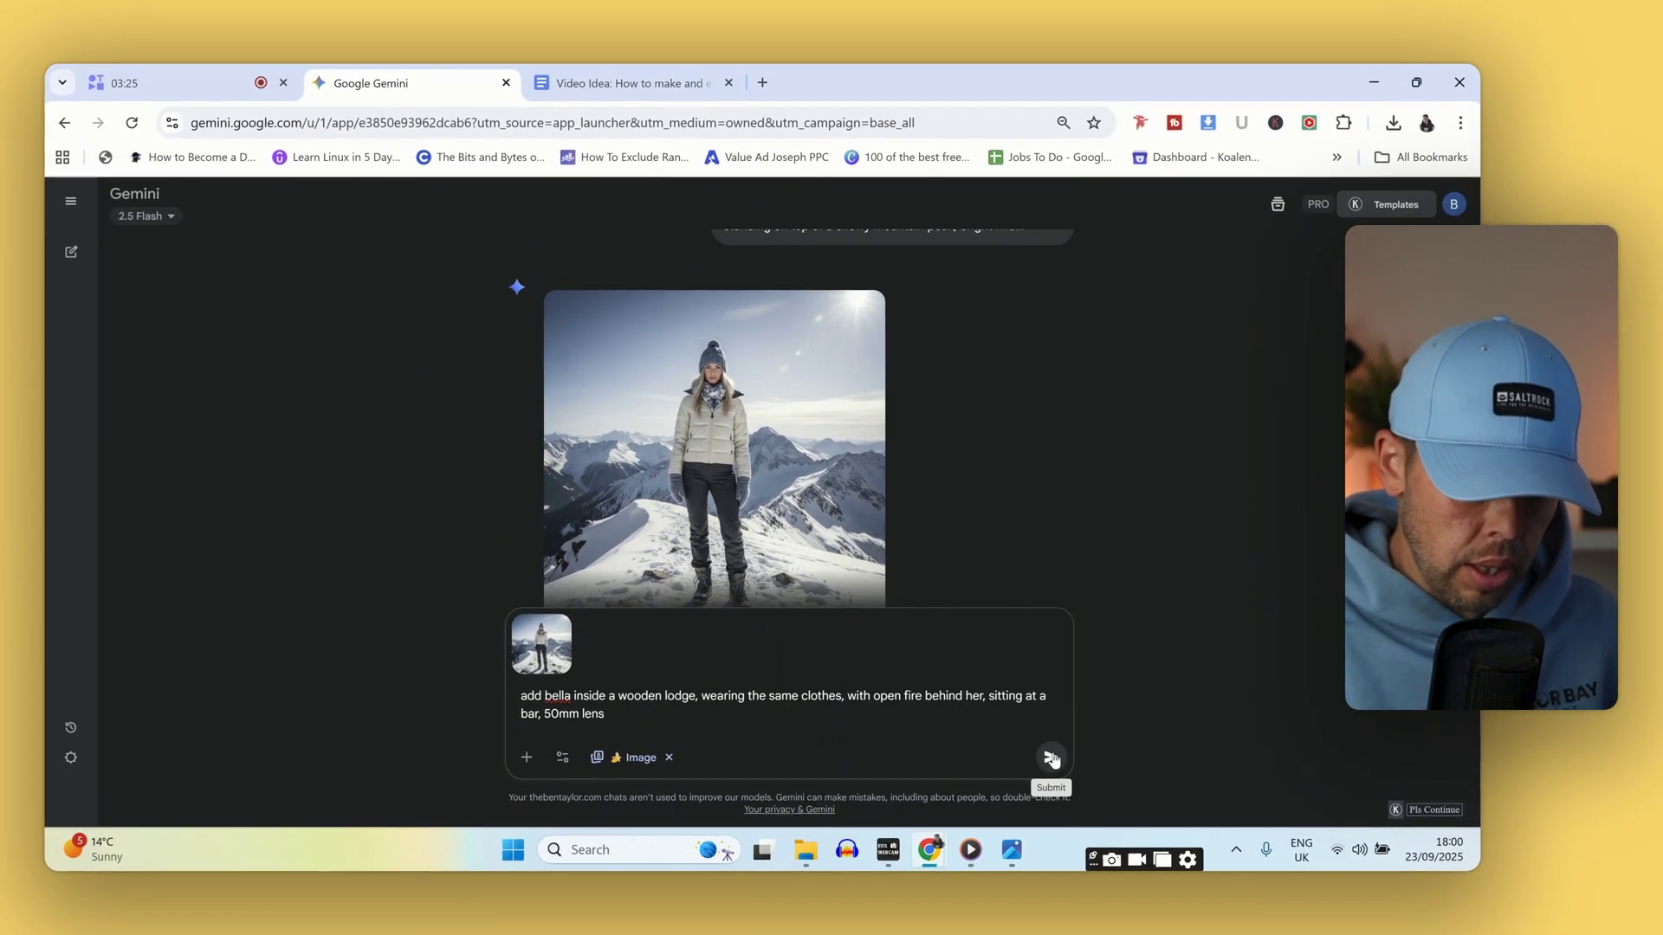
pyautogui.click(1079, 765)
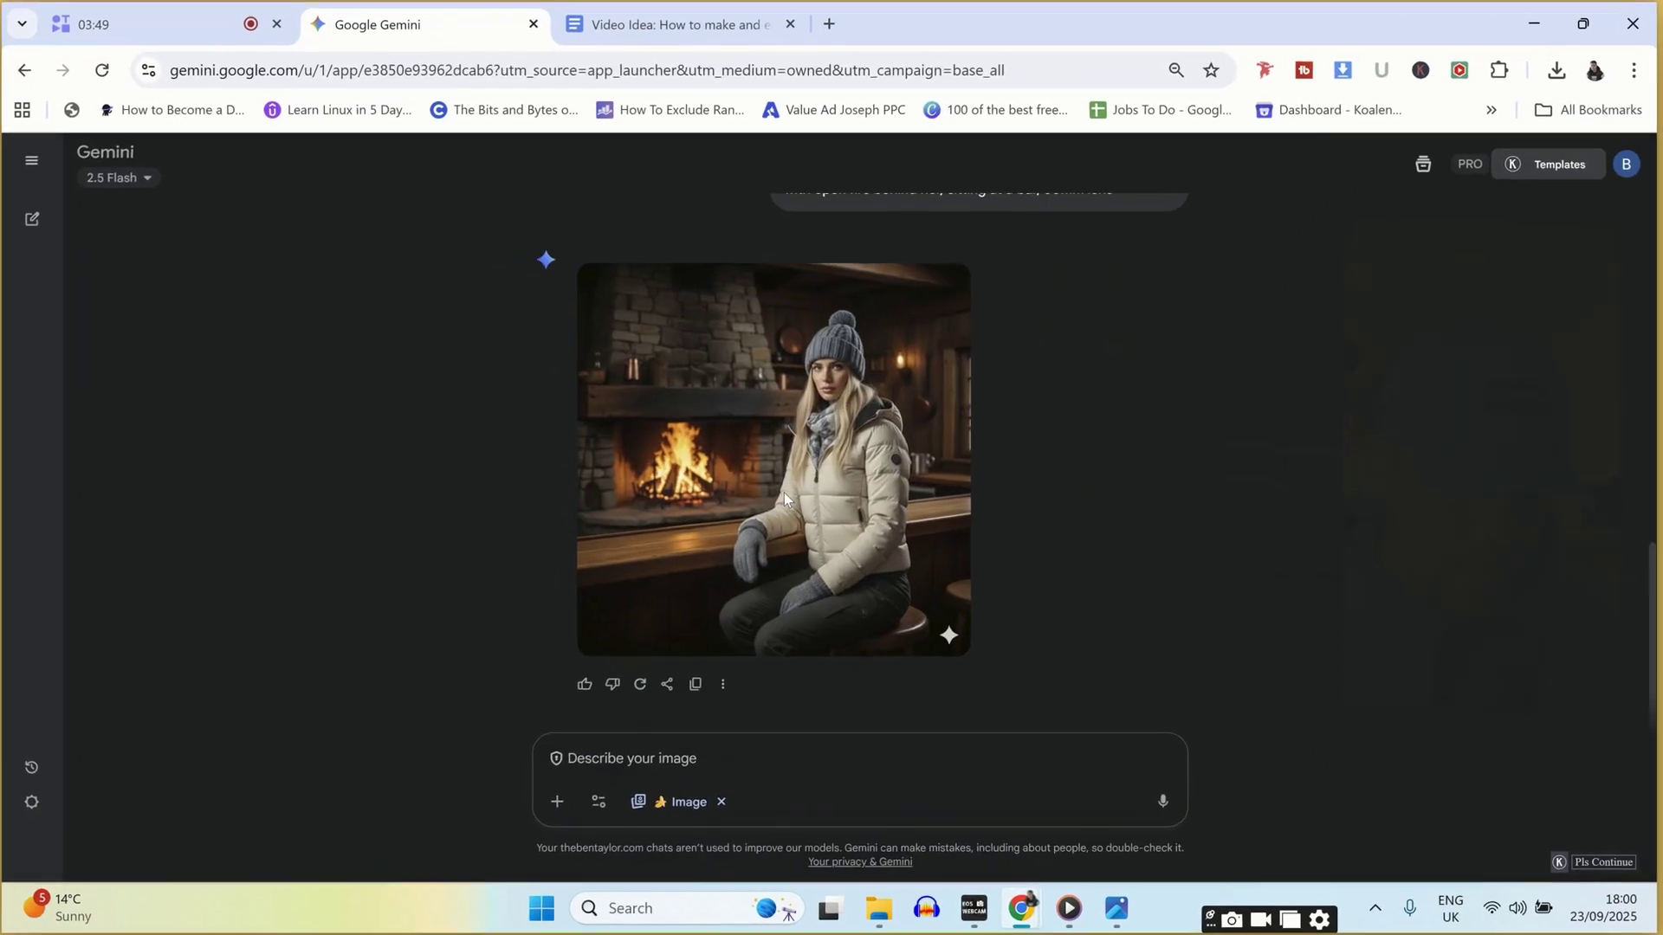
# Step: Open the generated image of Bella at the lodge bar beside the fire full size
pyautogui.click(784, 492)
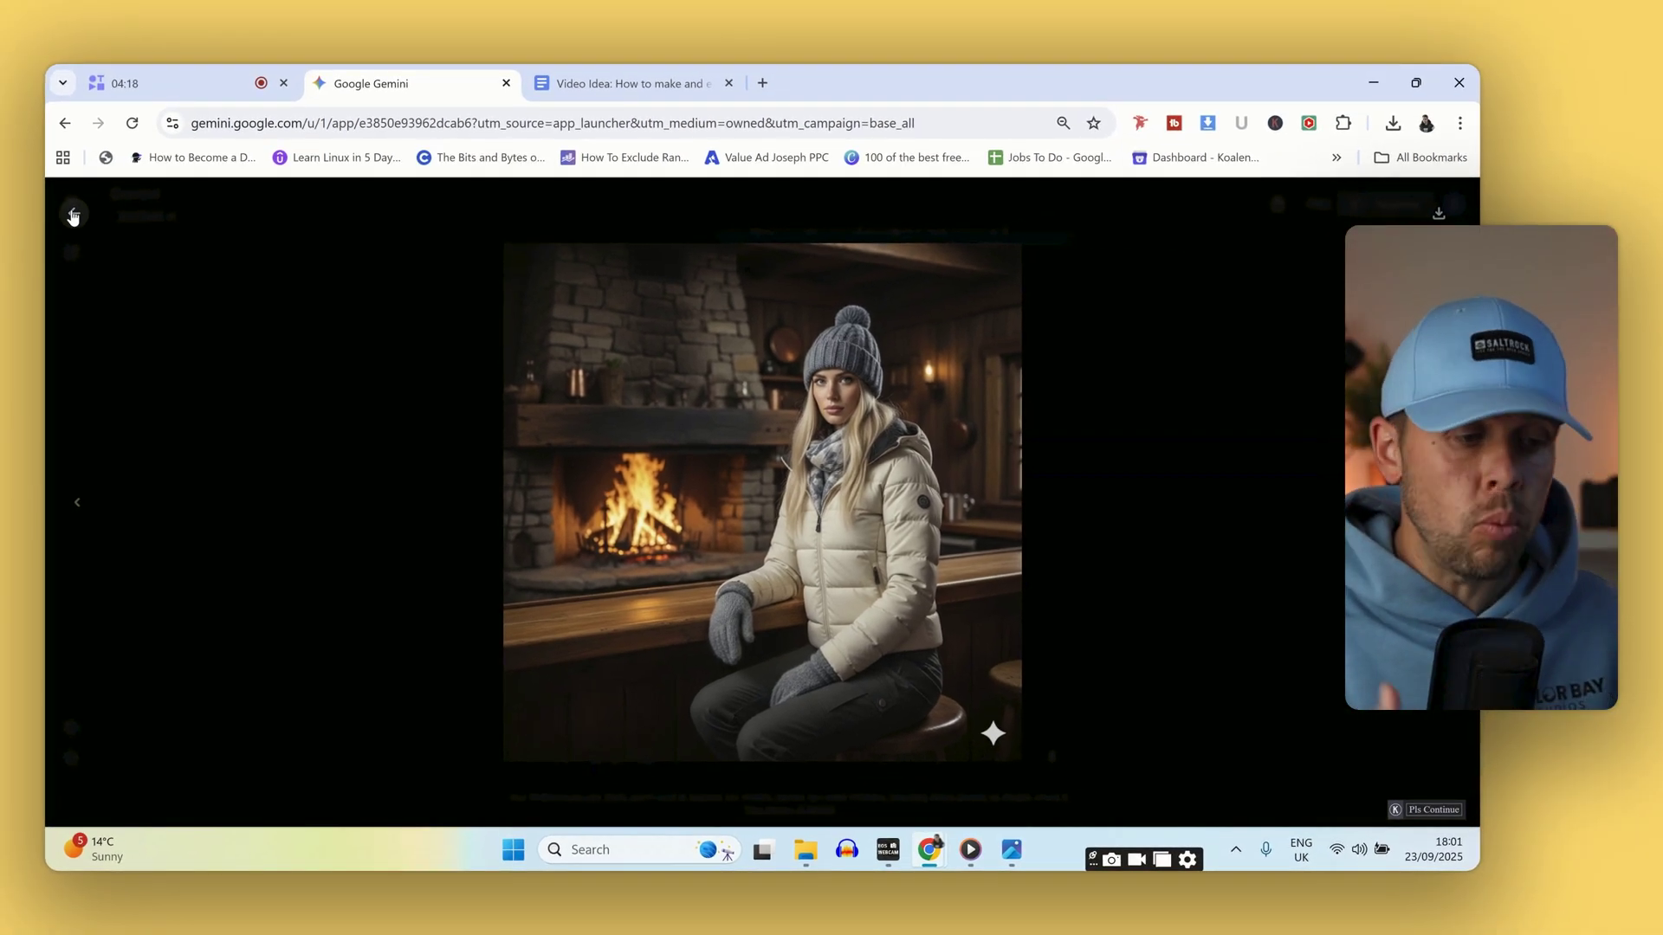
# Step: Download the full-size lodge image, re-upload it, and request Bella in a long black dress studio beauty shoot
pyautogui.click(74, 217)
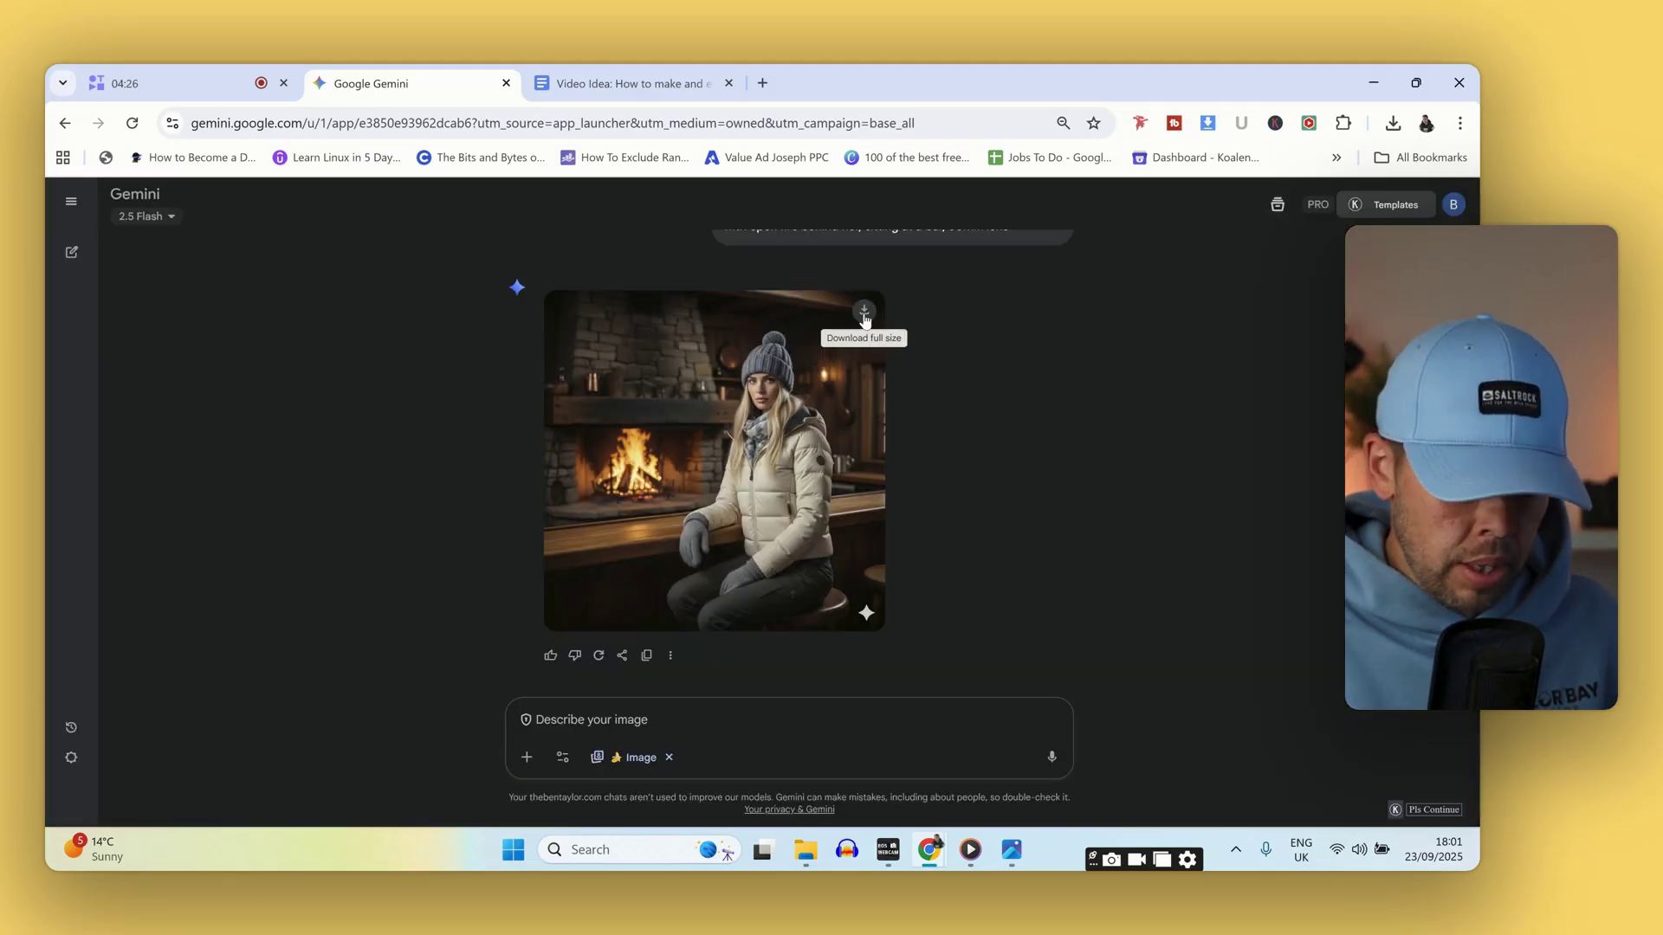
pyautogui.click(865, 317)
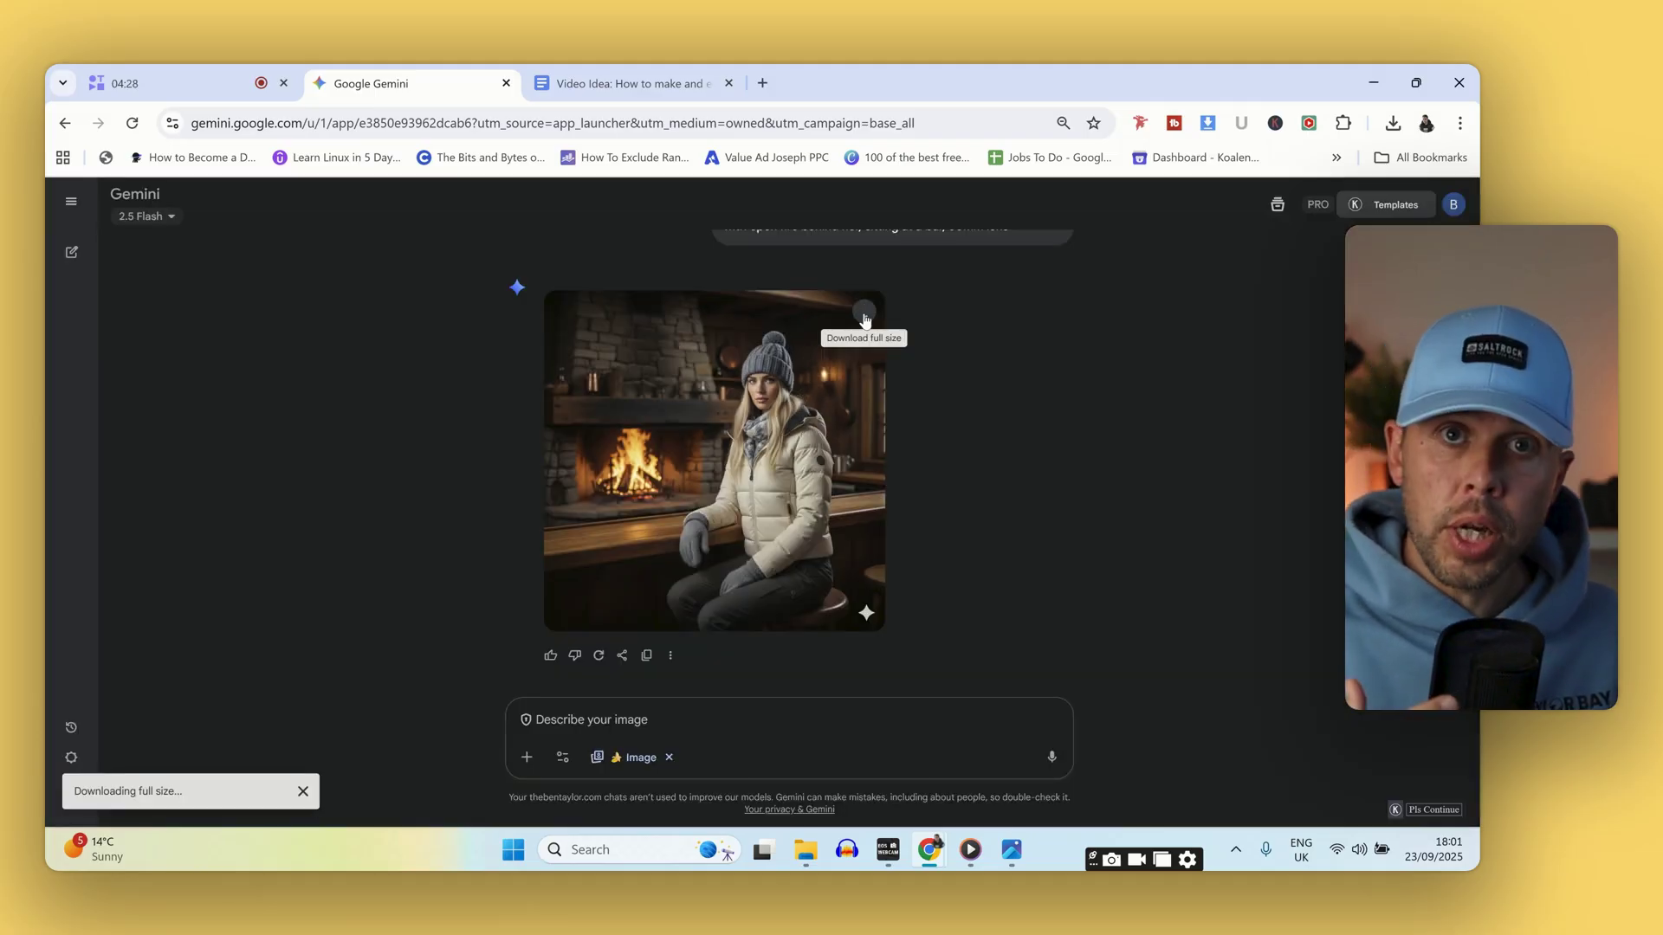
pyautogui.click(526, 757)
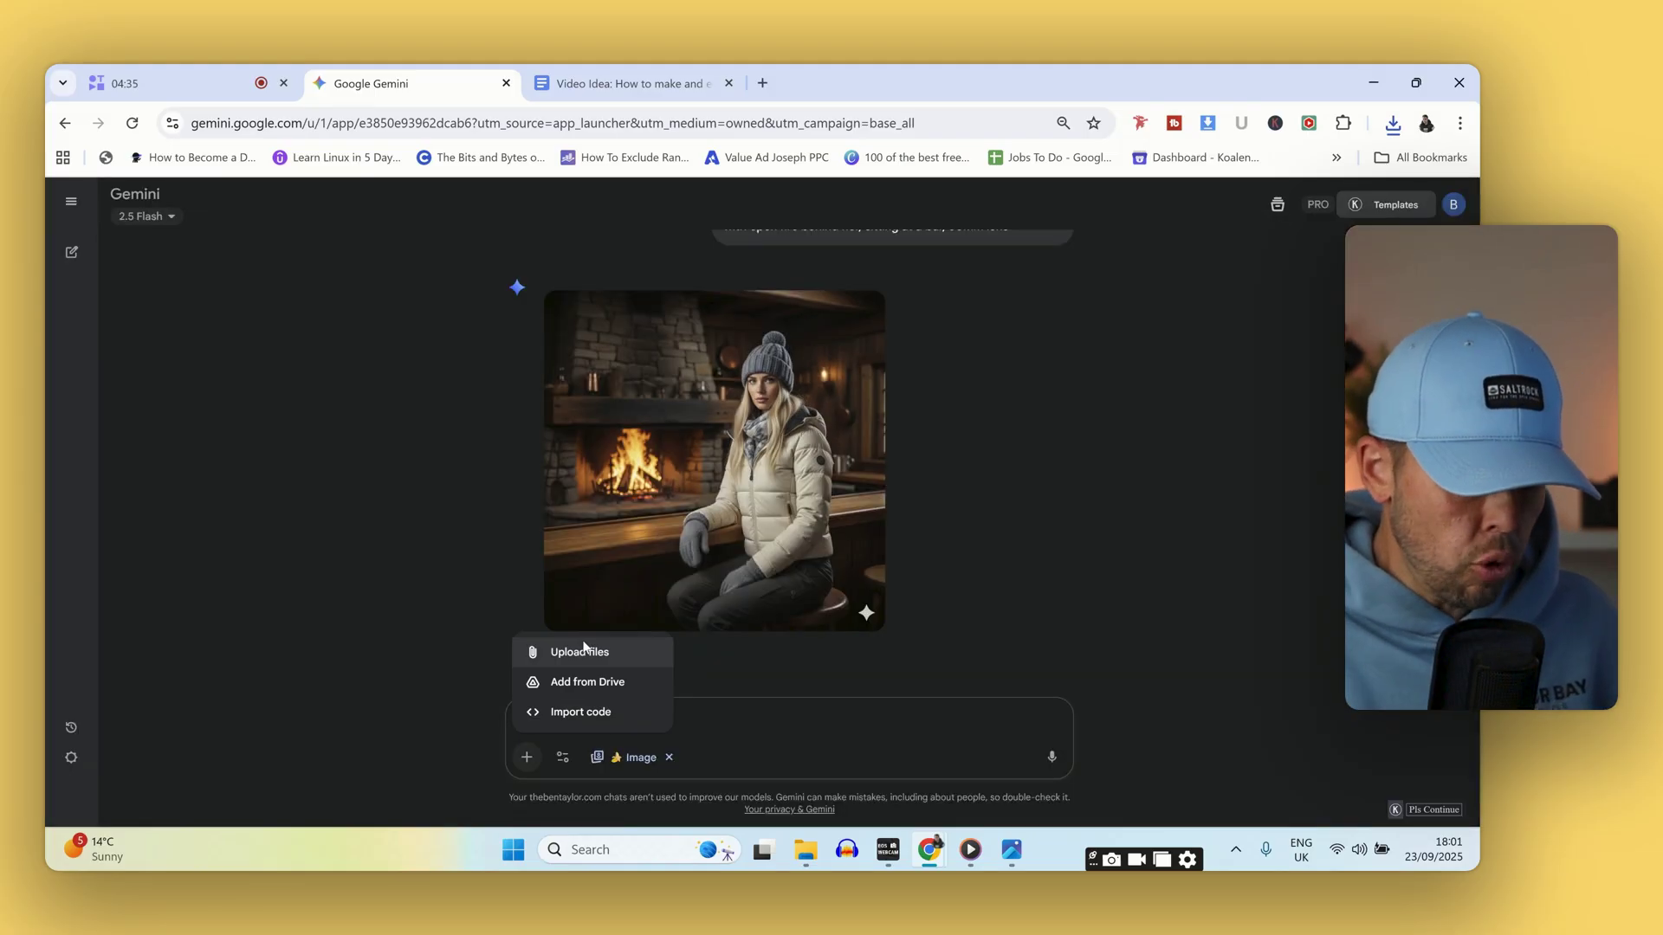
pyautogui.click(581, 651)
pyautogui.click(1071, 724)
pyautogui.write('add bella in a studio posing for a beauty shoot, wearing a long black dress')
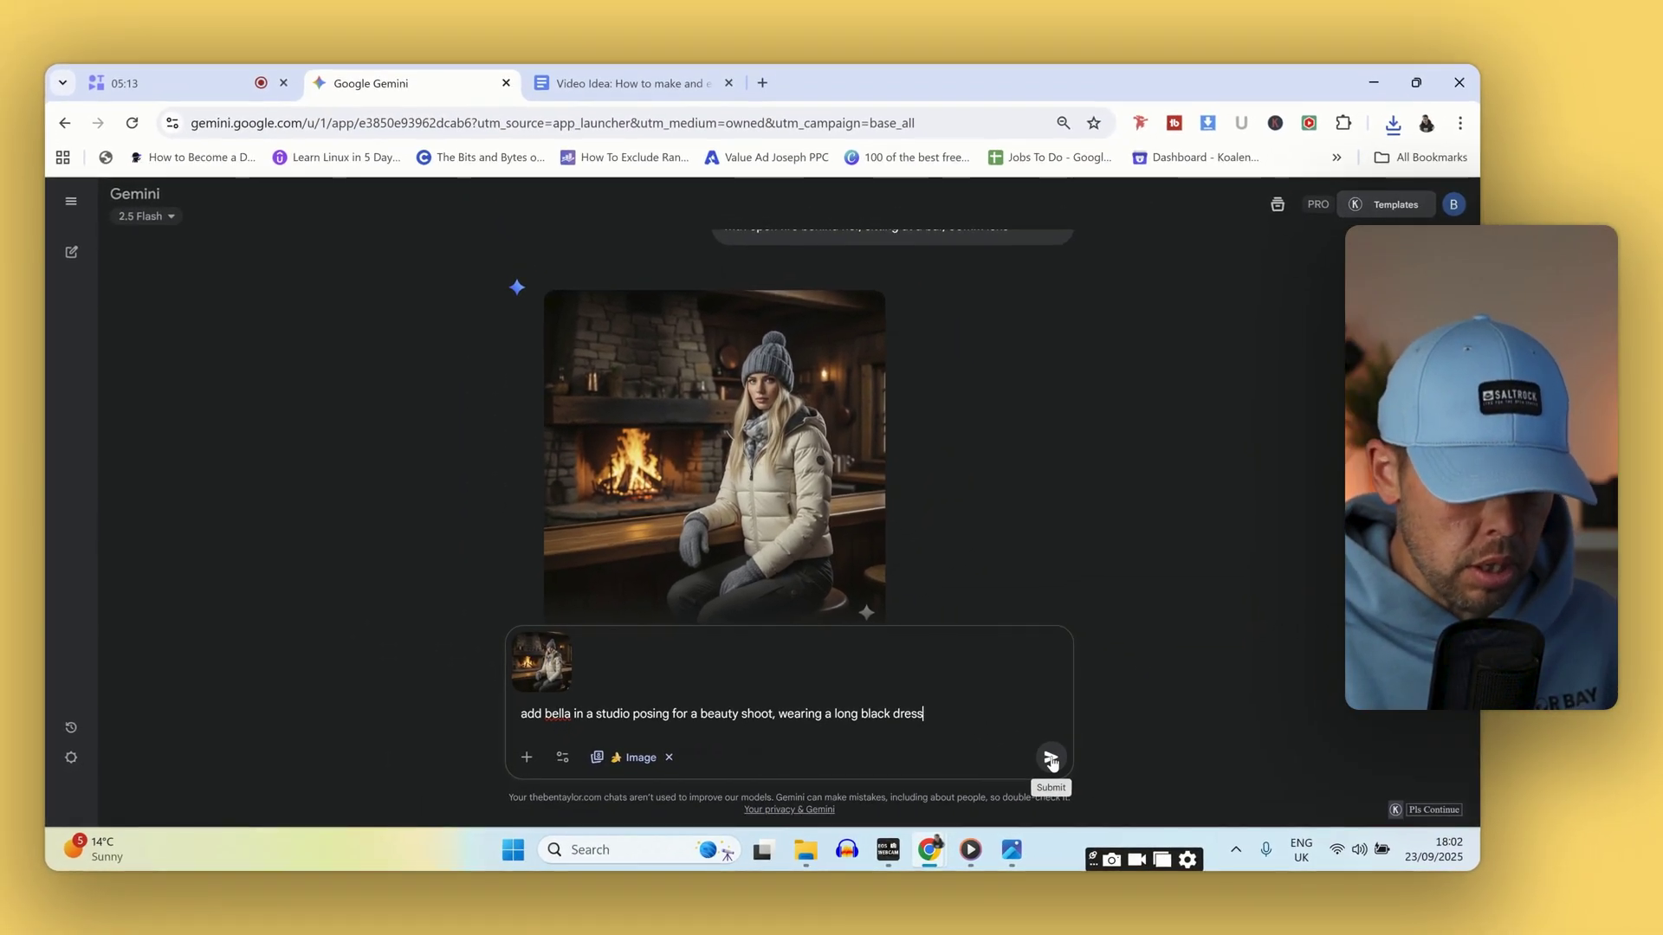
pyautogui.click(1056, 762)
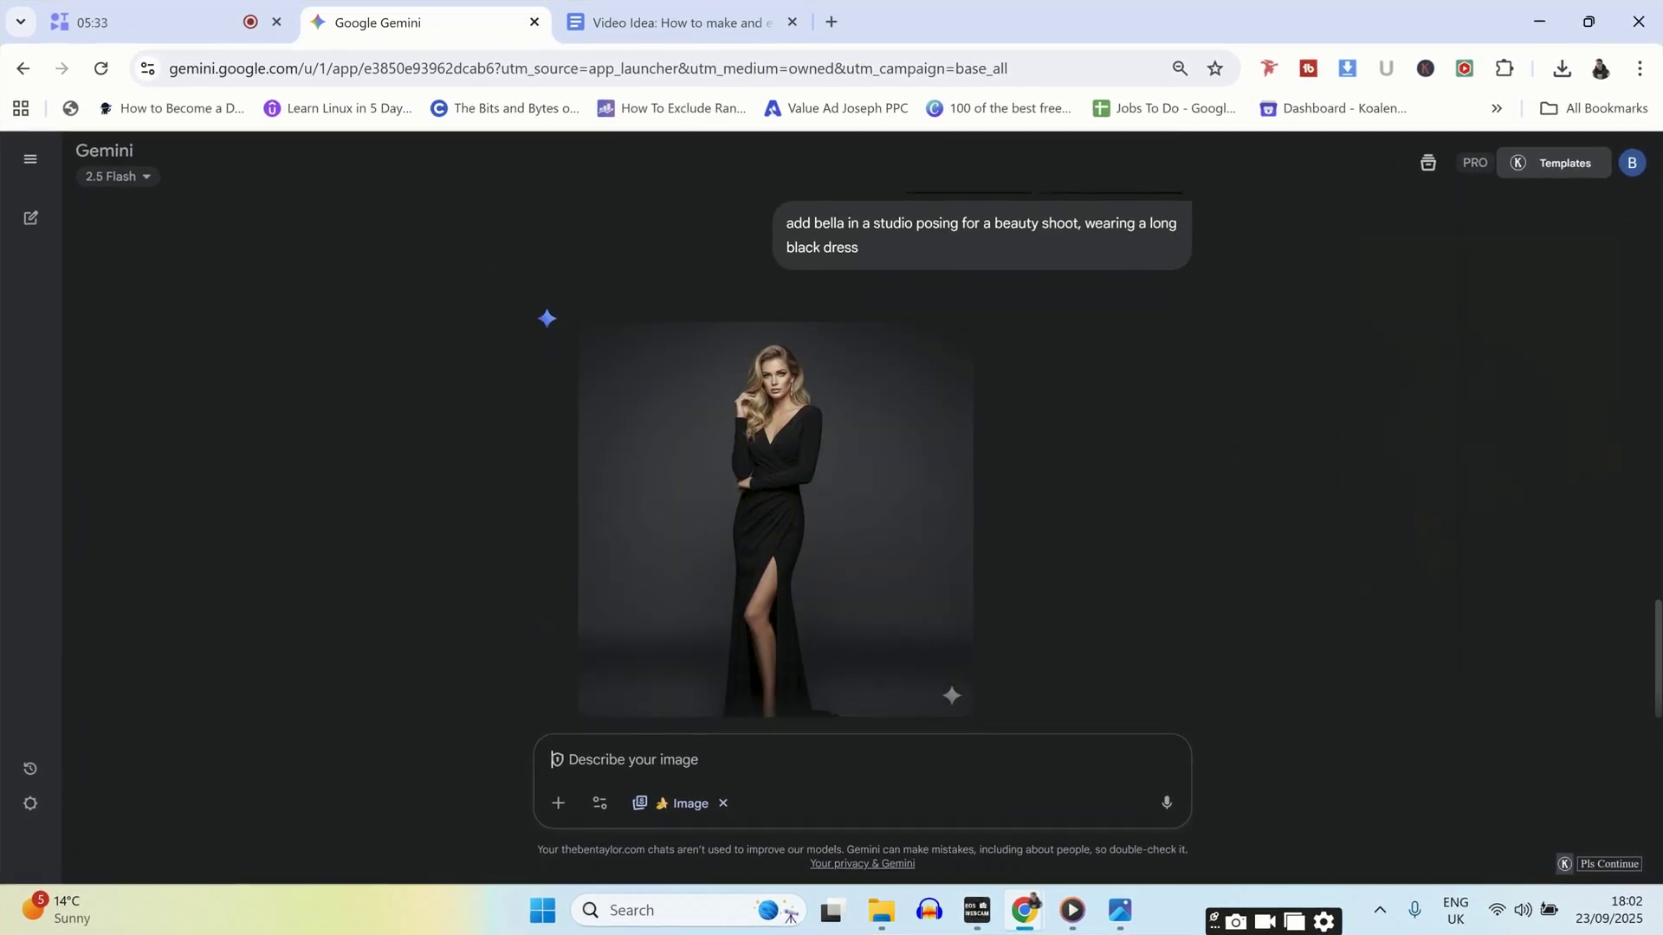
# Step: Open the generated black-dress studio portrait of Bella full size in the lightbox
pyautogui.click(844, 559)
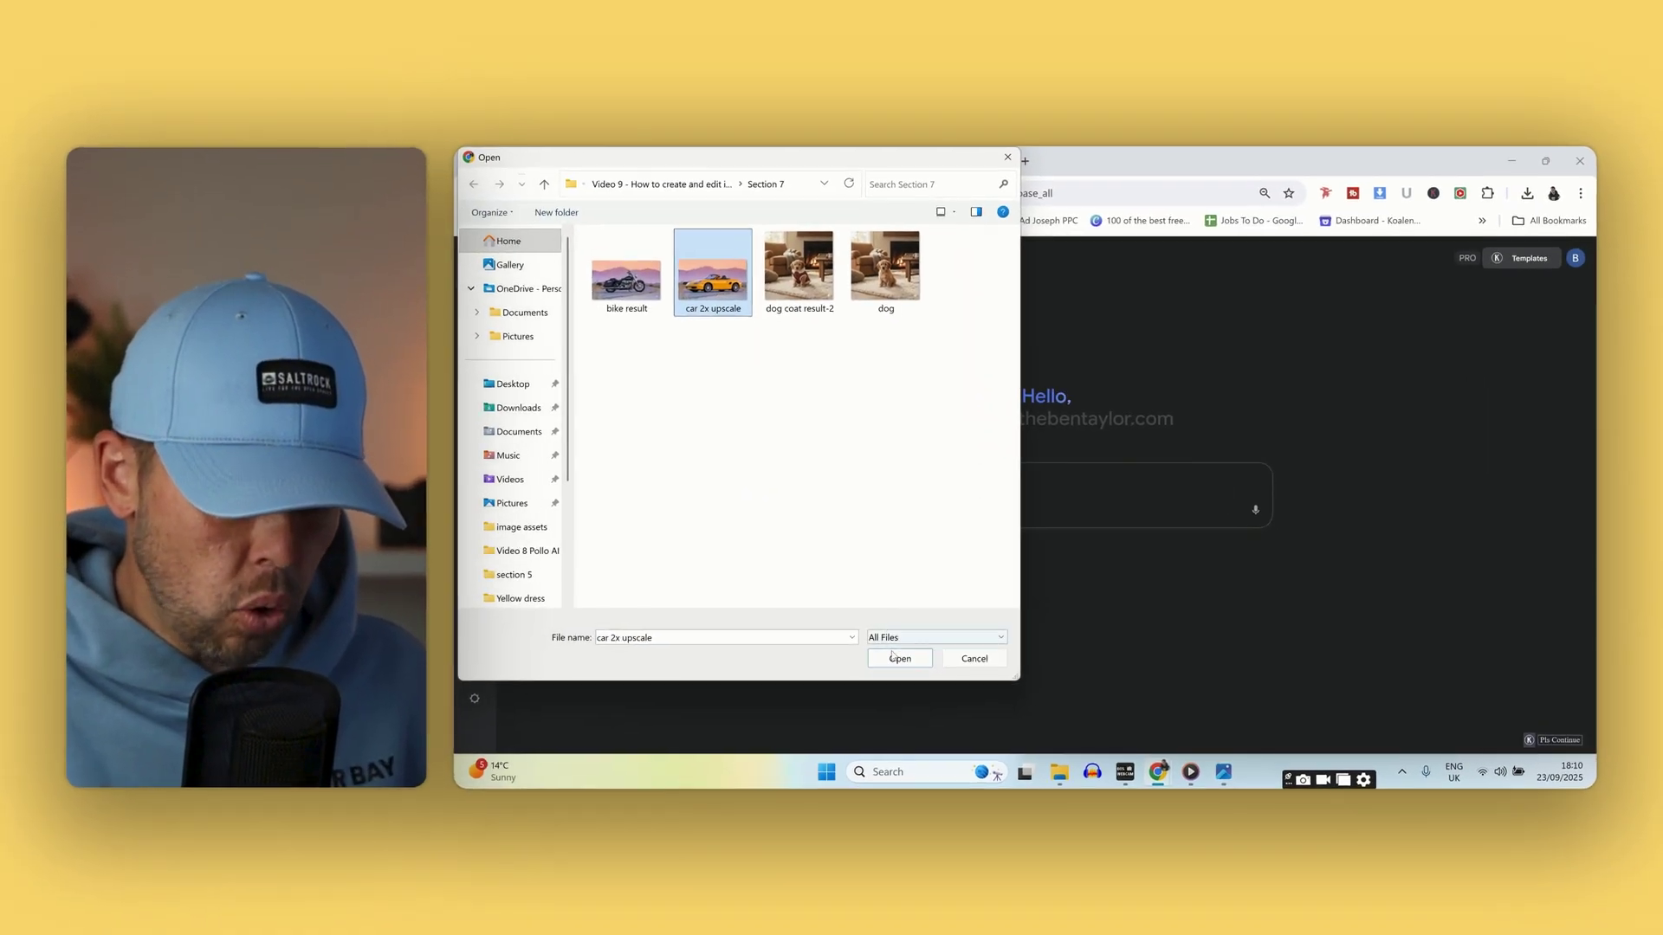
# Step: Attach the 'car 2x upscale' image and paste the prompt swapping only the car for a Harley Davidson
pyautogui.click(900, 660)
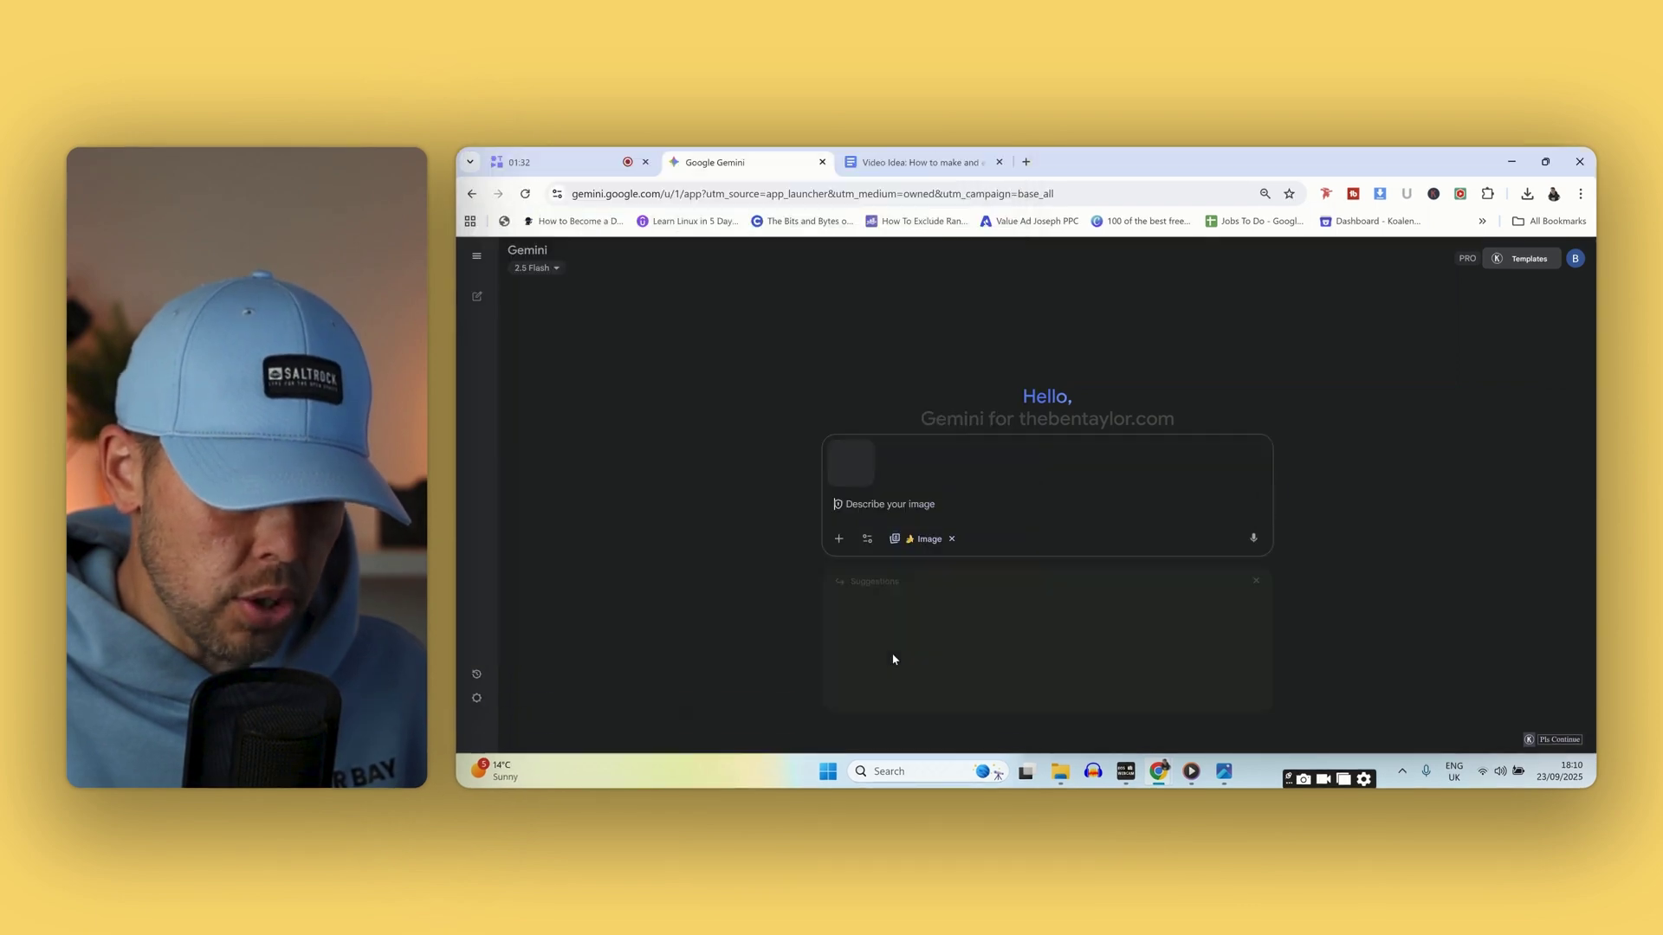
pyautogui.click(892, 504)
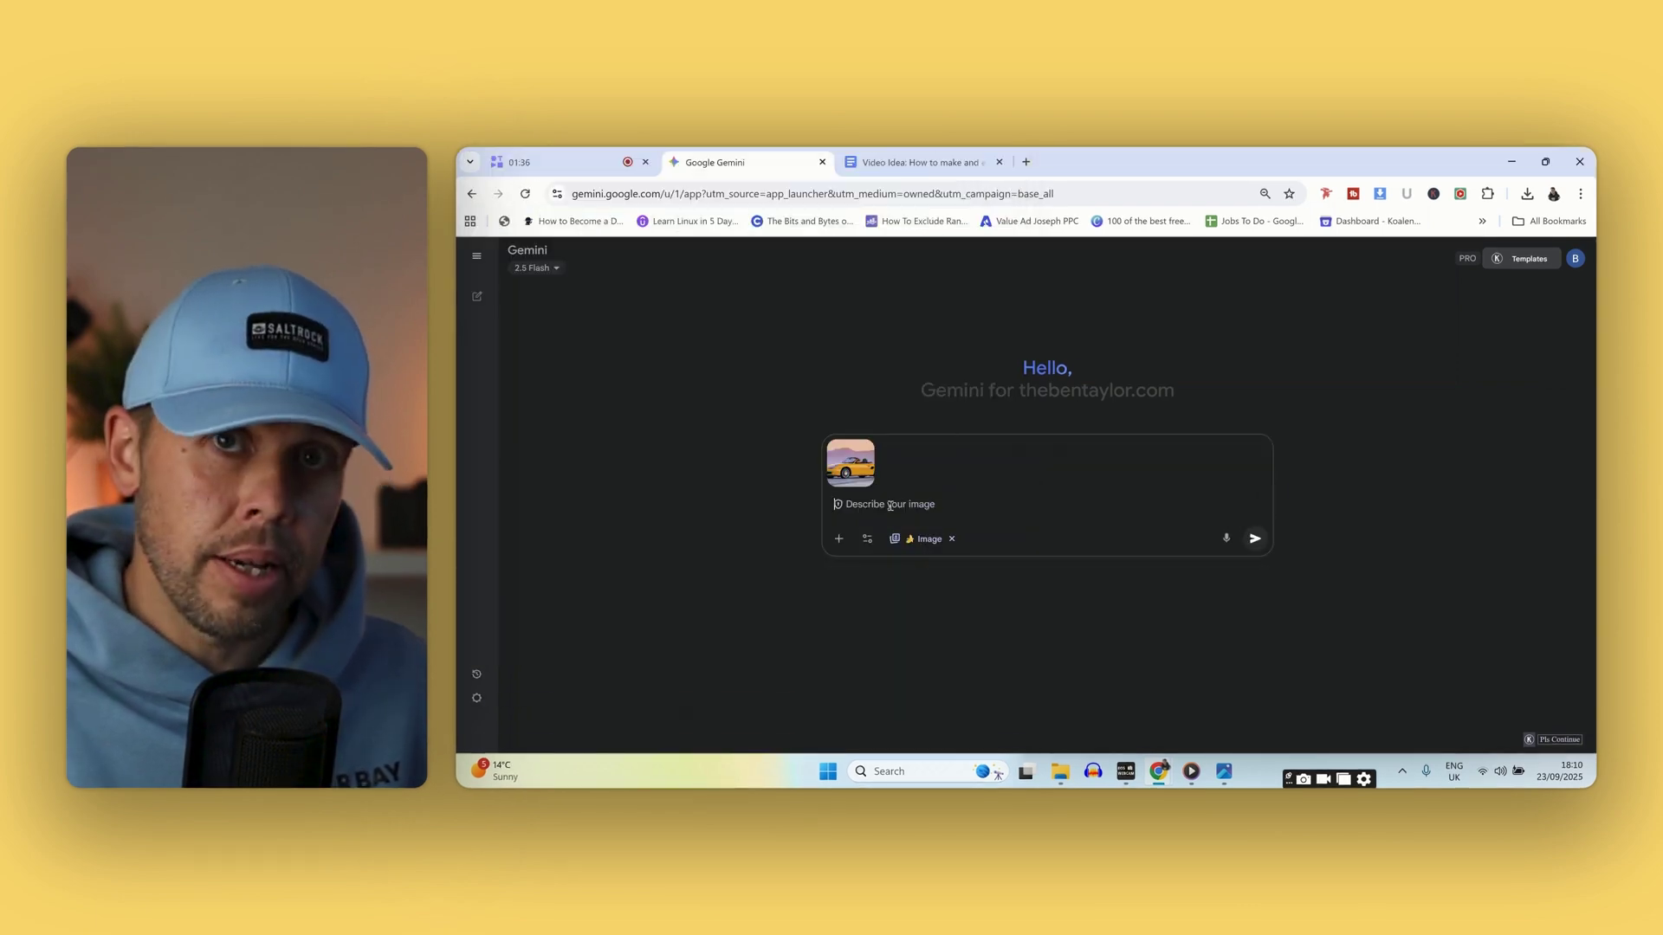
pyautogui.write('Using the provided image of a car in front of of a mountain, change only the car to be a Harley Davison motor bike. Keep the rest of the image unchanged')
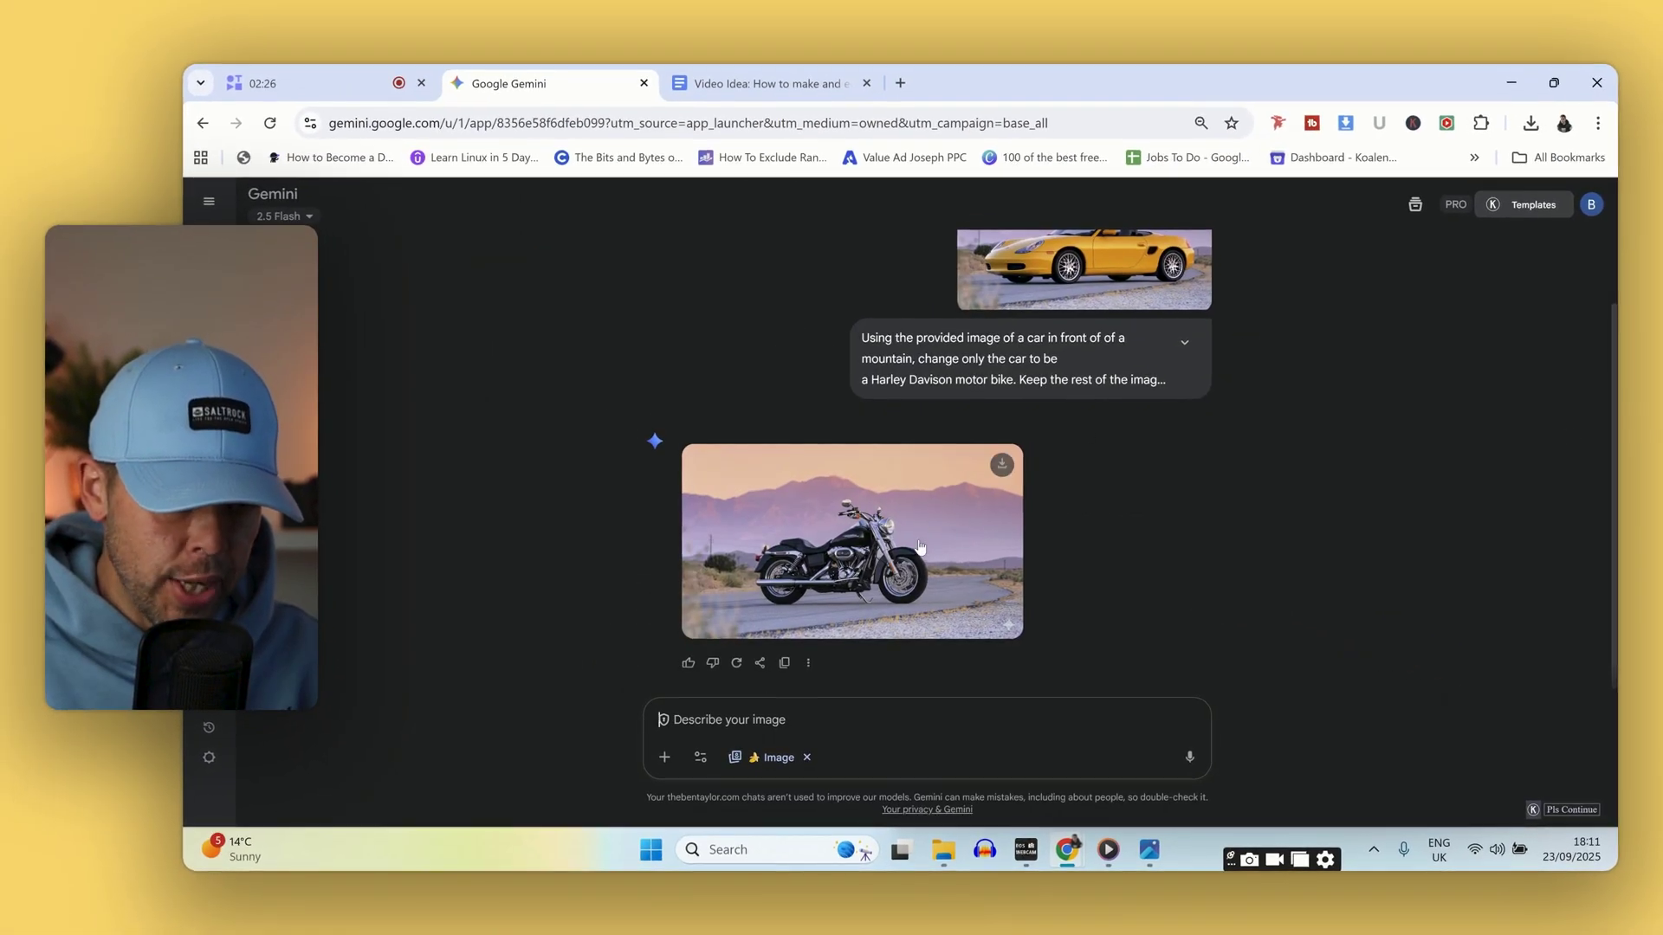
# Step: Open the generated black Harley Davidson motorbike image full size in the lightbox
pyautogui.click(920, 547)
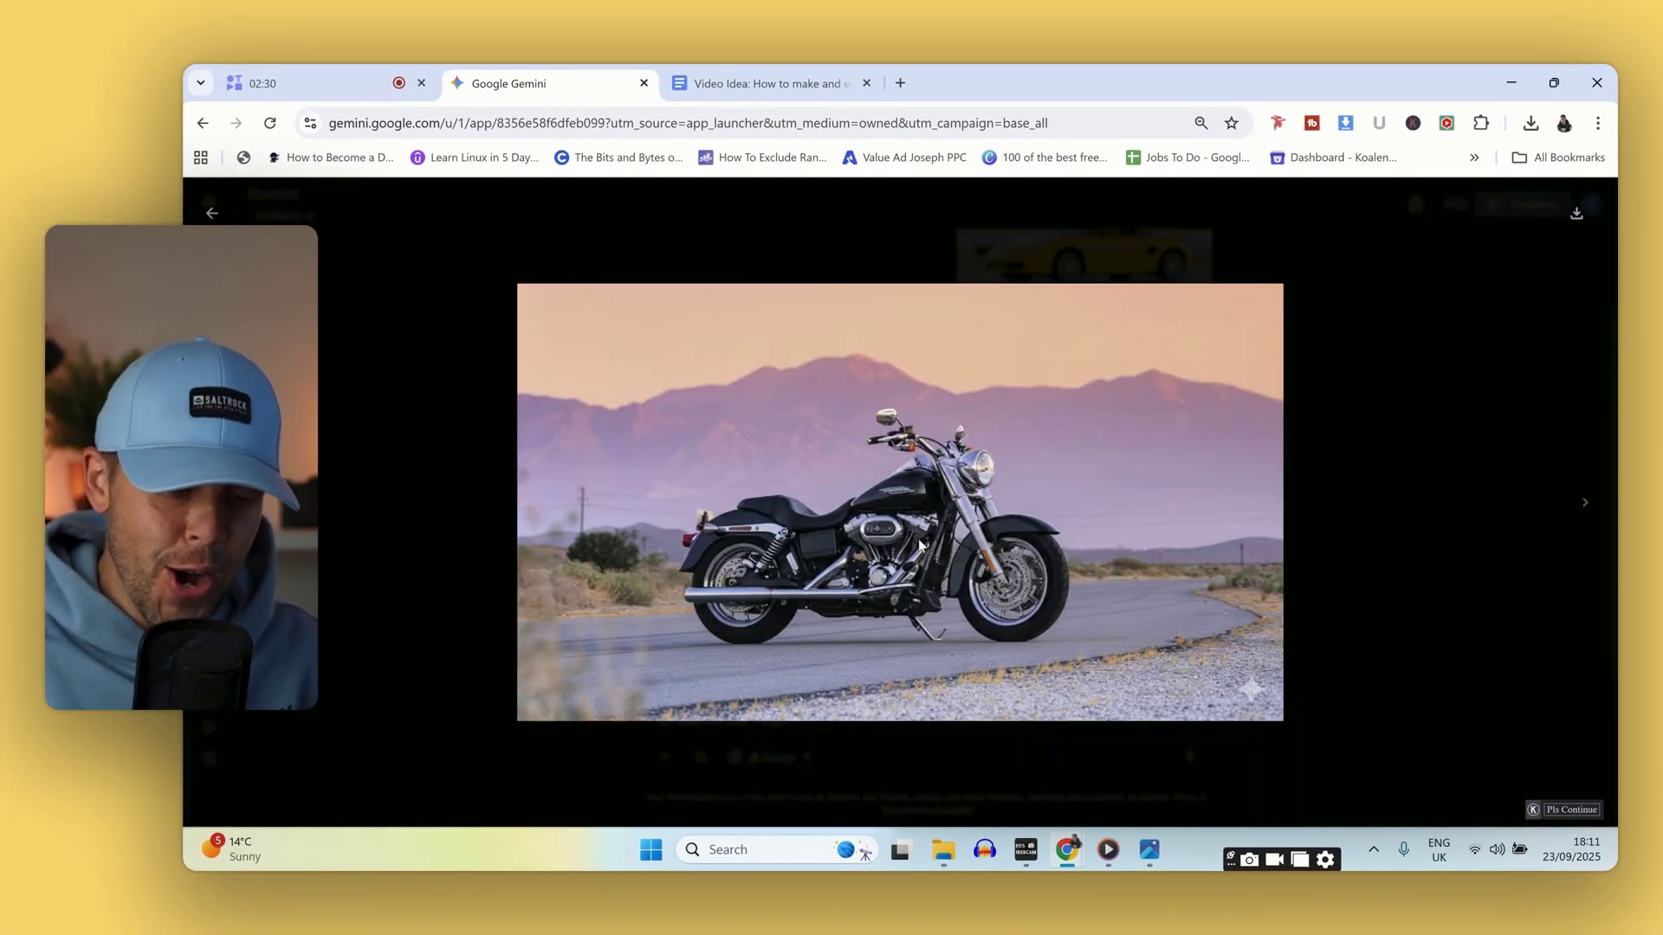